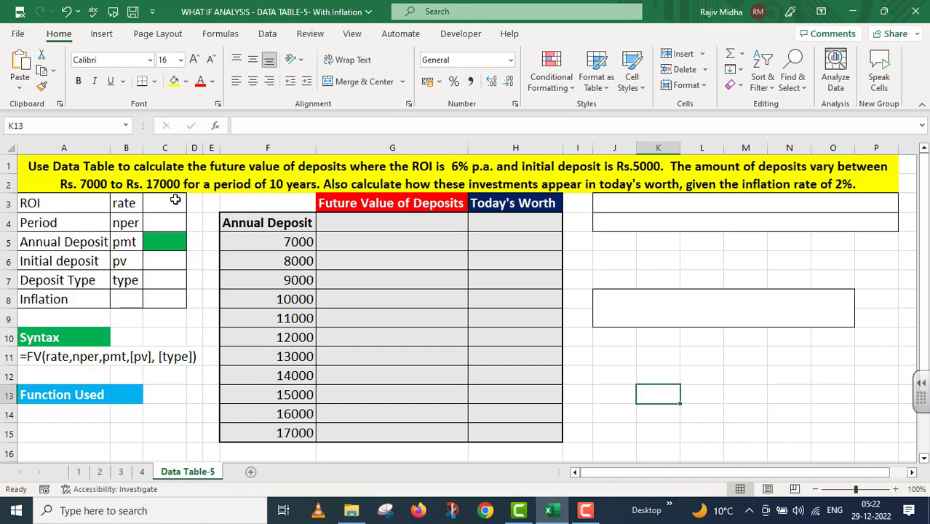
Step: Enter an ROI of 6%, a period of 10 and an annual deposit of 10000 in cells C3:C5
click(176, 200)
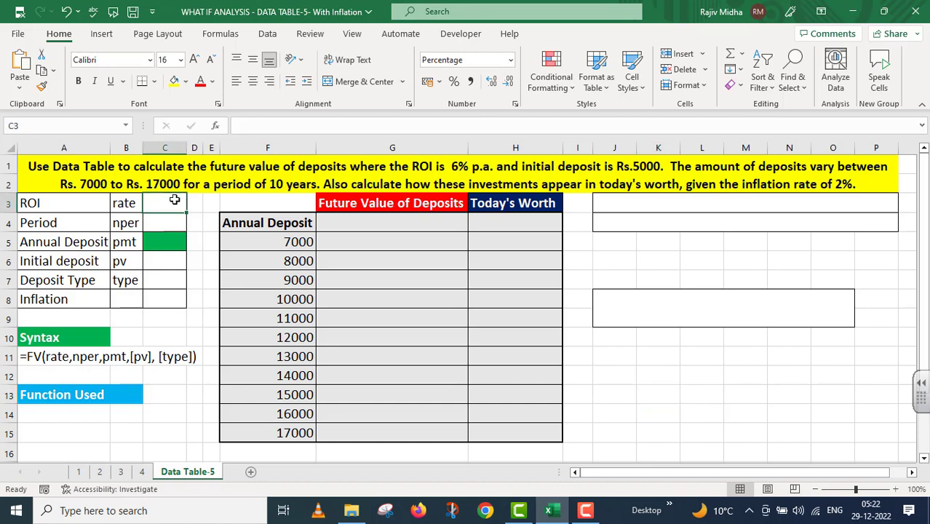
text(6)
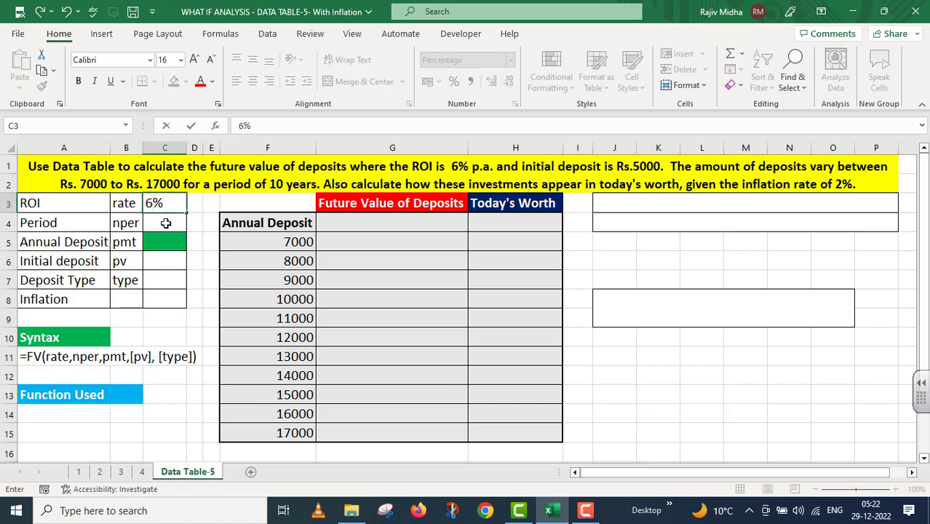
key(Return)
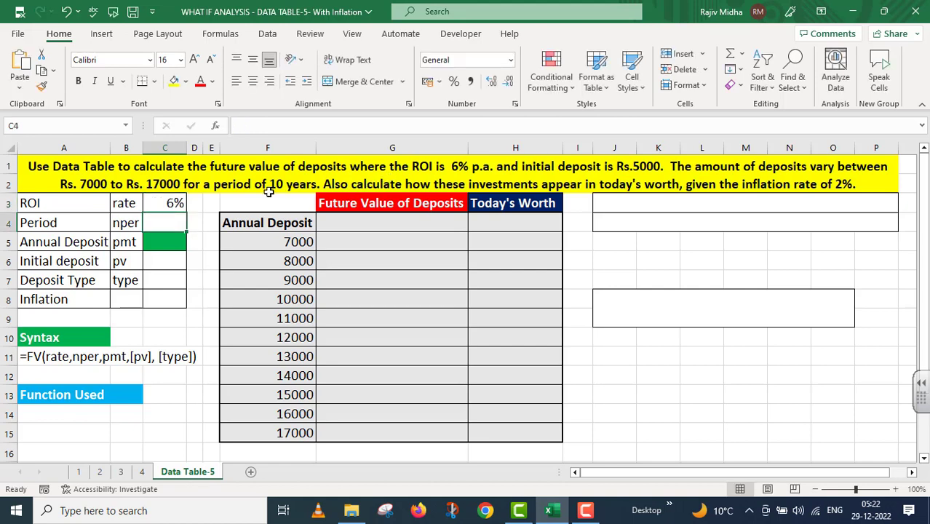
text(10)
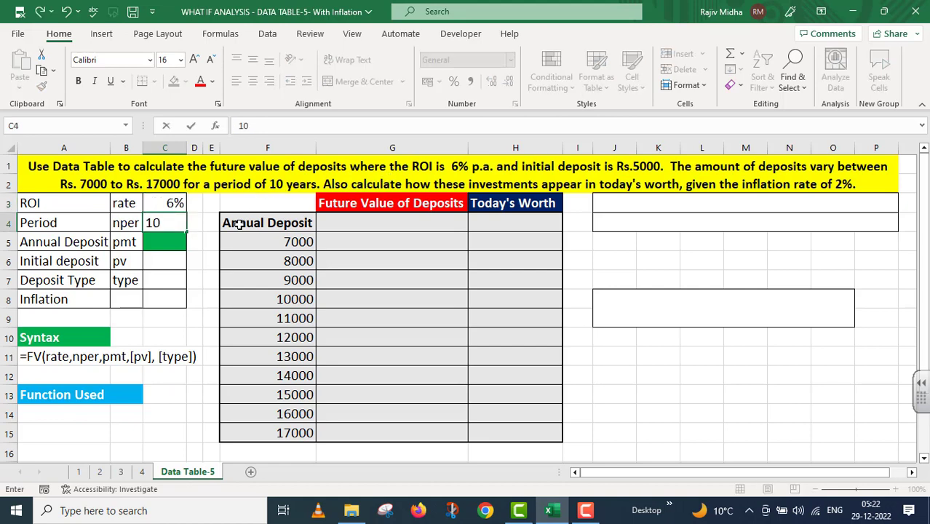
key(Return)
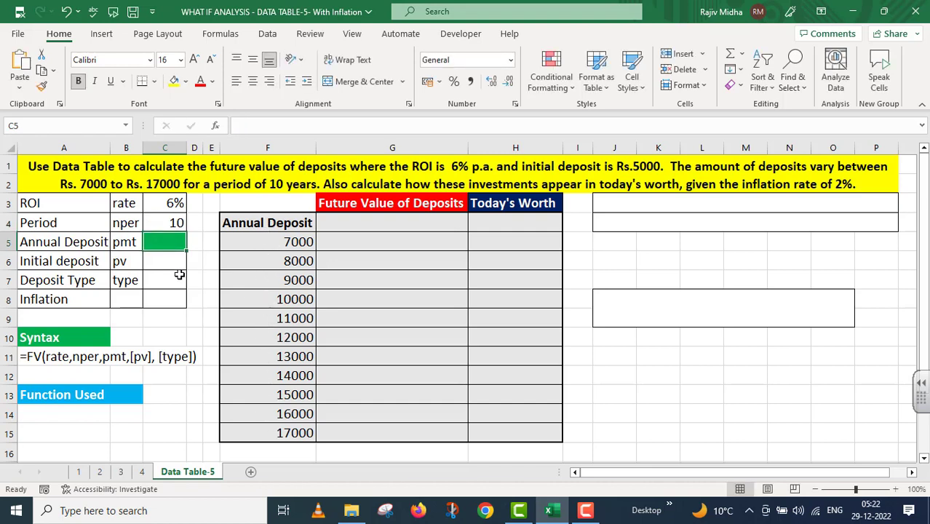
text(1)
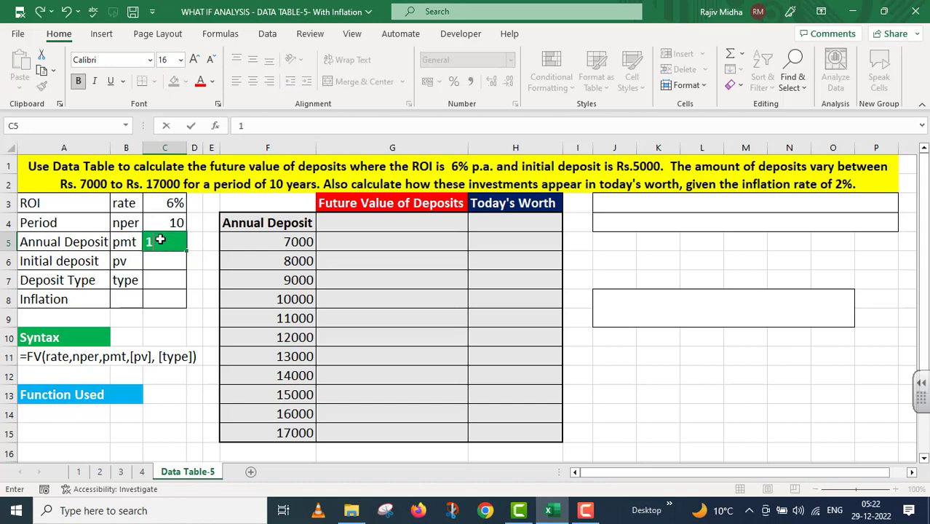
text(0000)
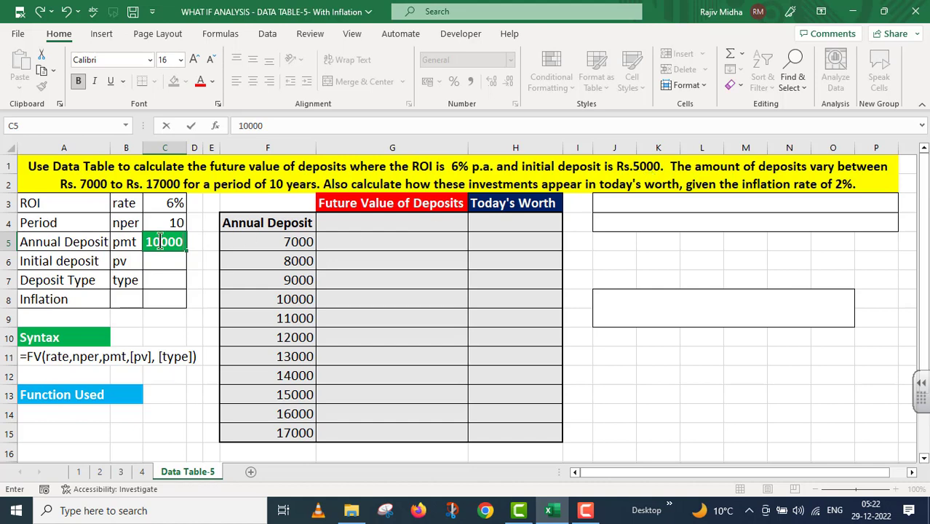
Step: Enter an initial deposit of 5000, a deposit type of 1 and inflation of 2% in cells C6:C8
click(155, 260)
text(5000)
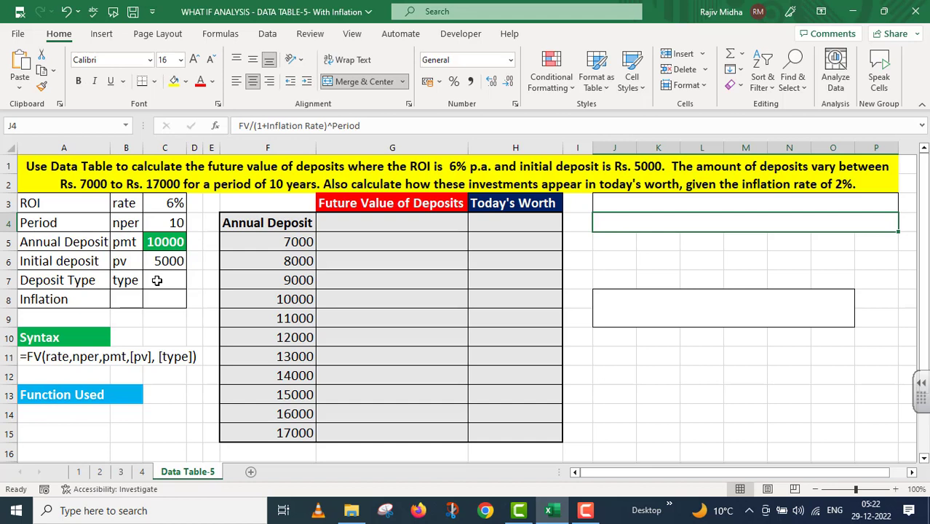
click(156, 280)
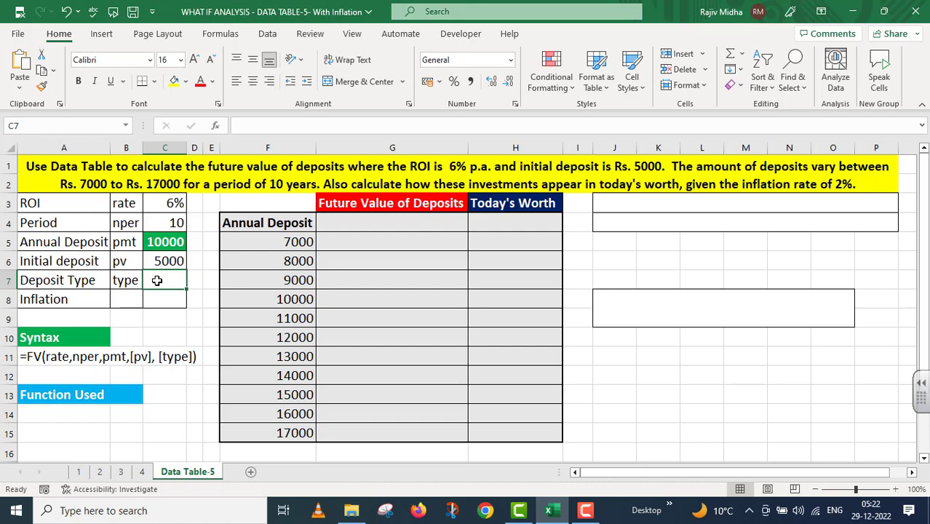
text(1)
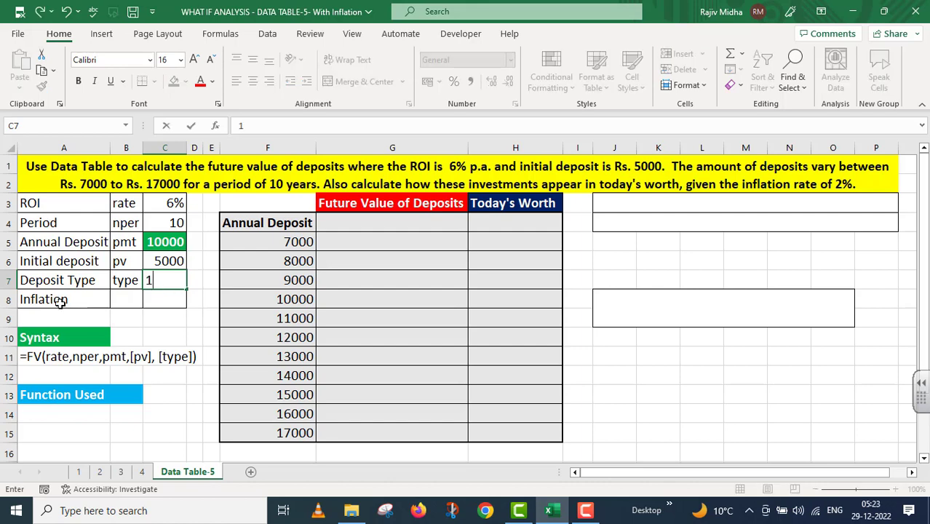
click(161, 299)
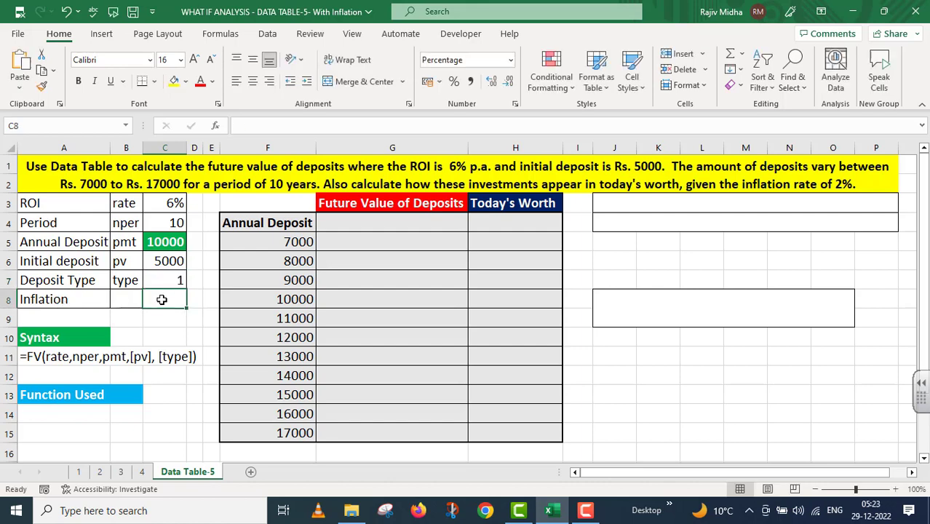
text(2%)
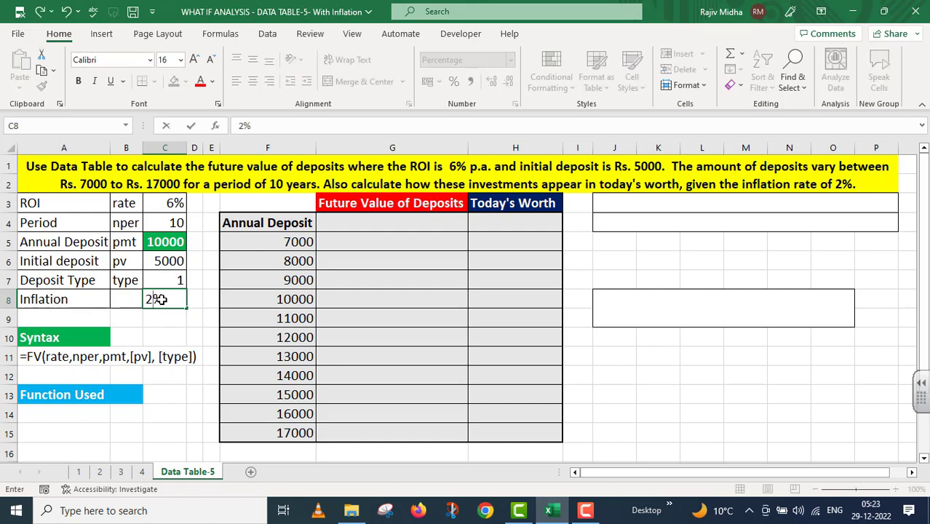
click(182, 332)
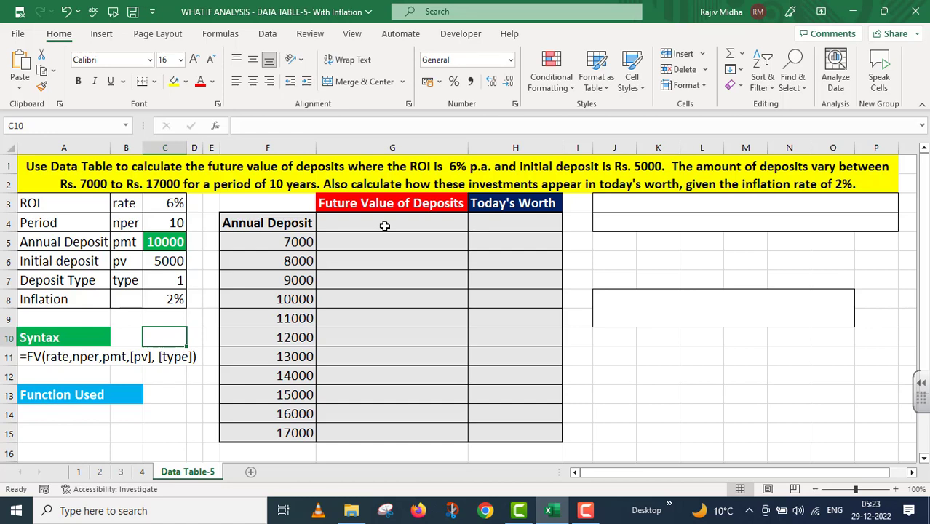
Step: Begin an FV formula in G4 with C3 as the rate, C4 as nper and negative C5 as pmt
click(331, 222)
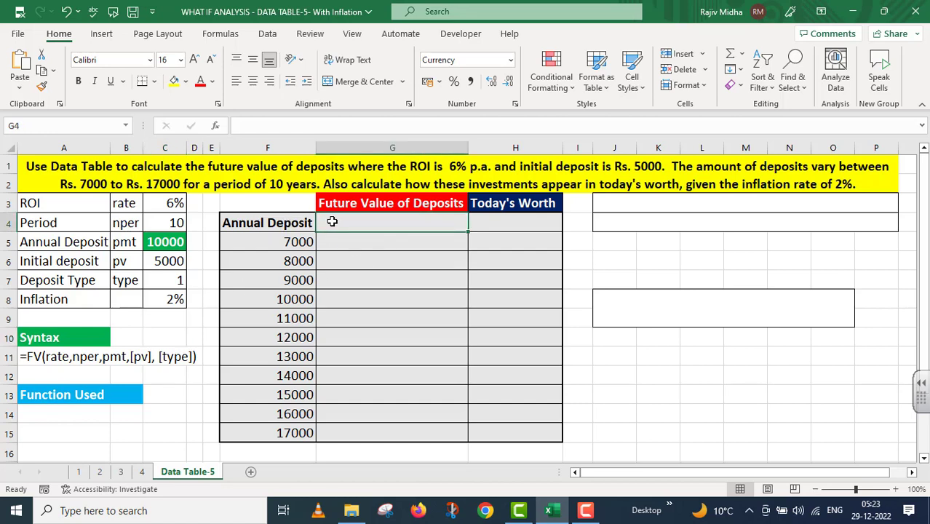
text(=FV)
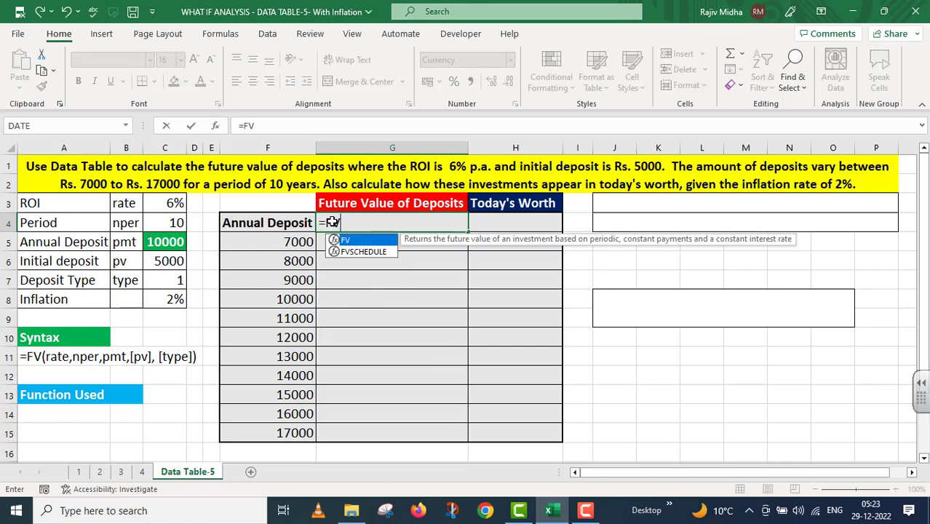
text(()
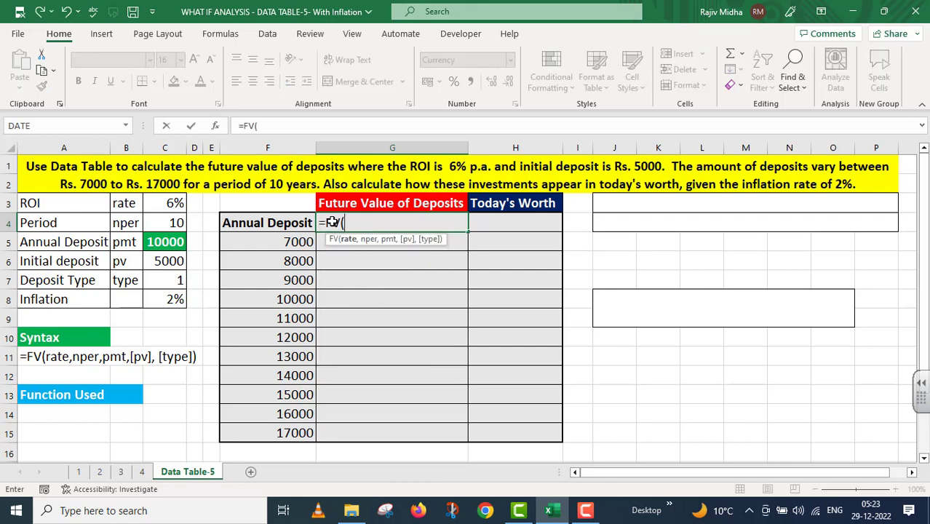
click(176, 203)
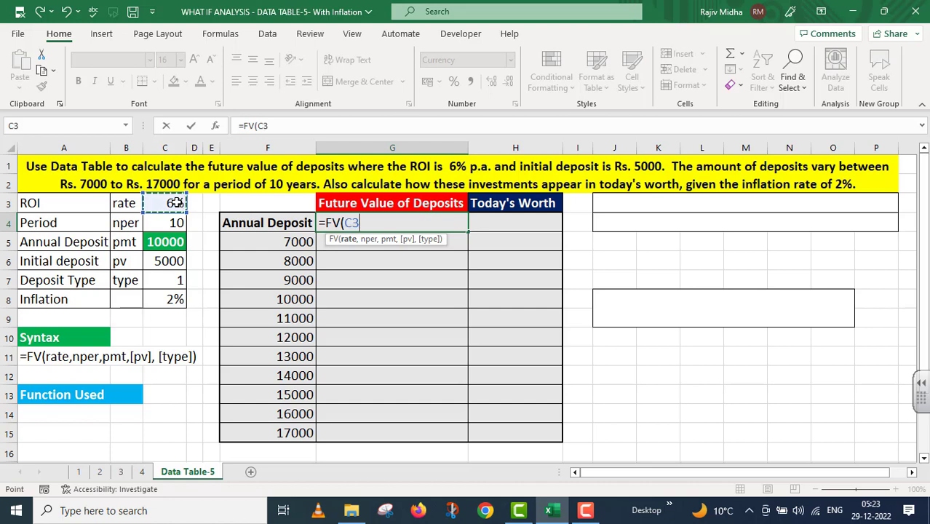
text(,)
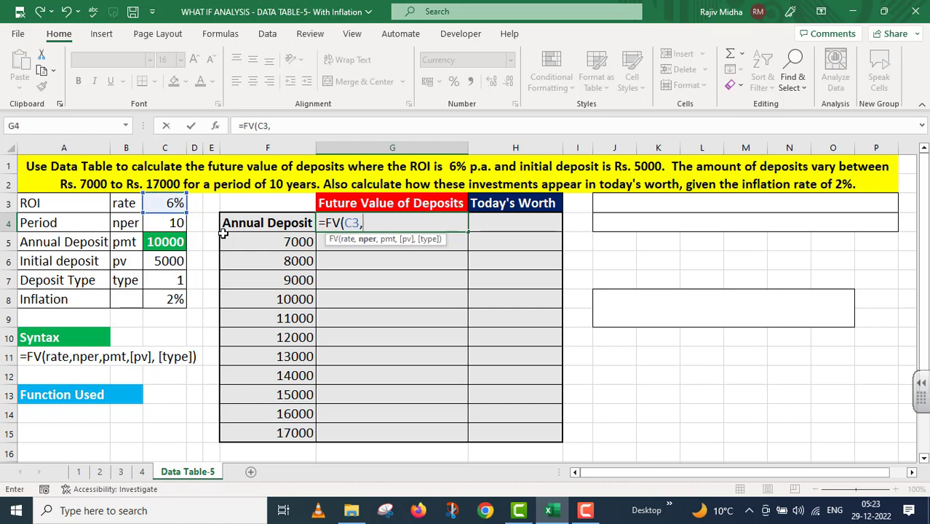
click(162, 223)
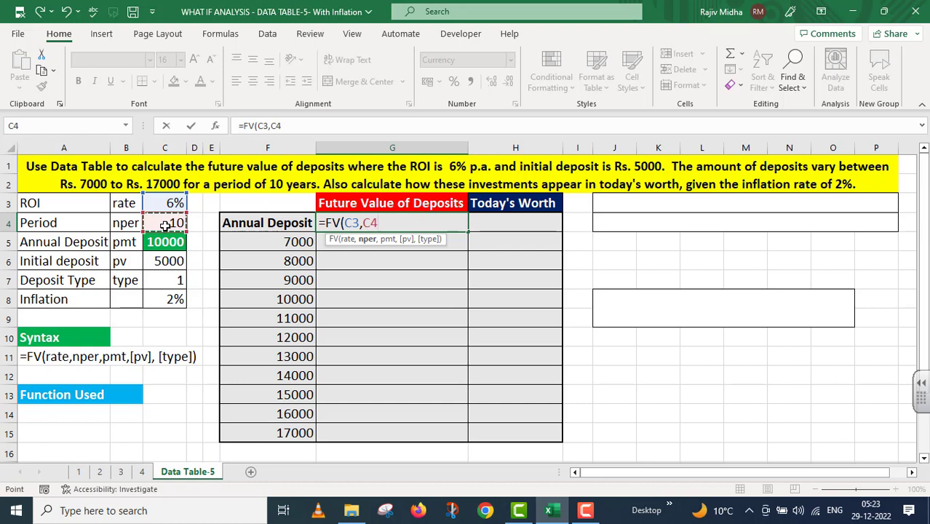
text(,)
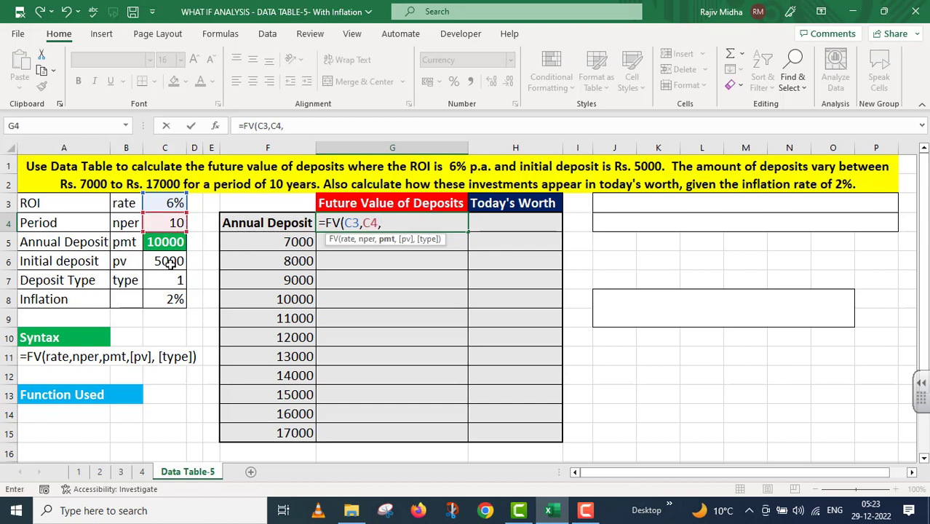
click(169, 245)
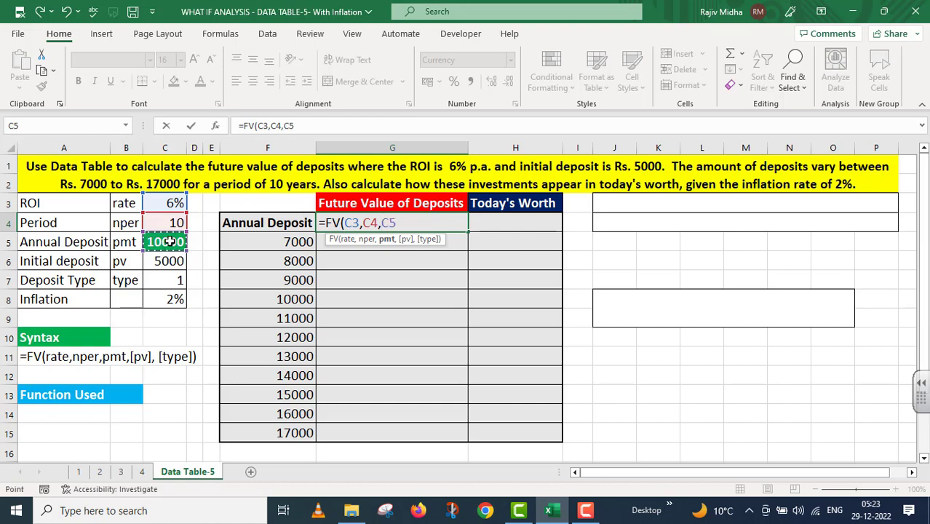
click(382, 222)
text(-)
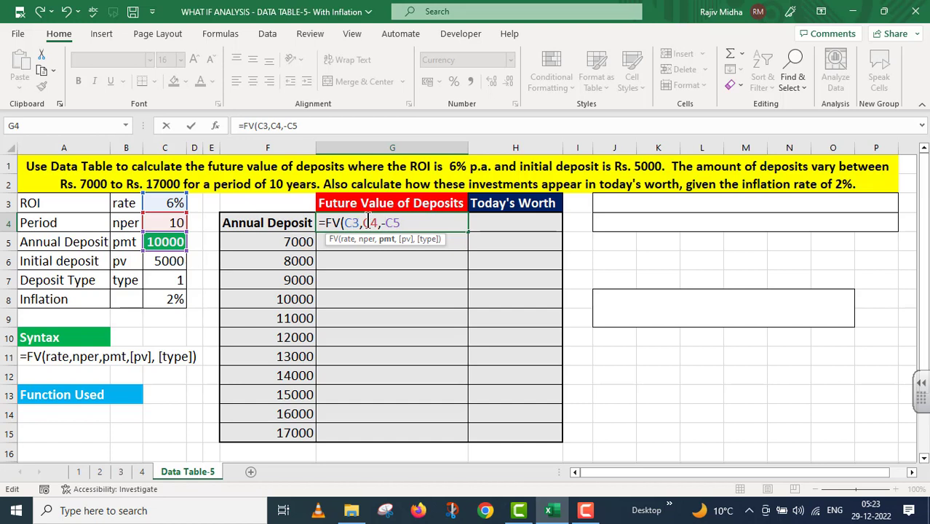
Step: Complete the G4 formula with negative C6 as pv and C7 as type: =FV(C3,C4,-C5,-C6,C7)
click(400, 222)
text(,-)
click(162, 258)
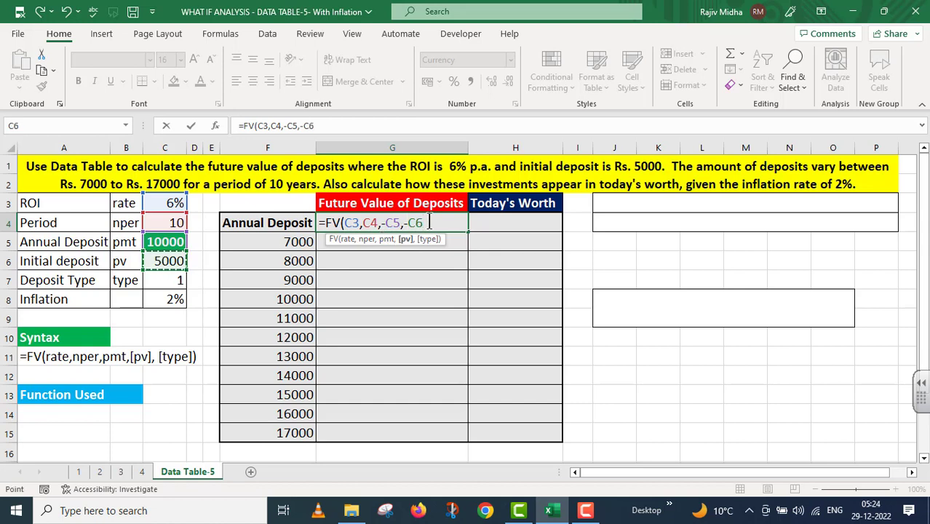
text(,)
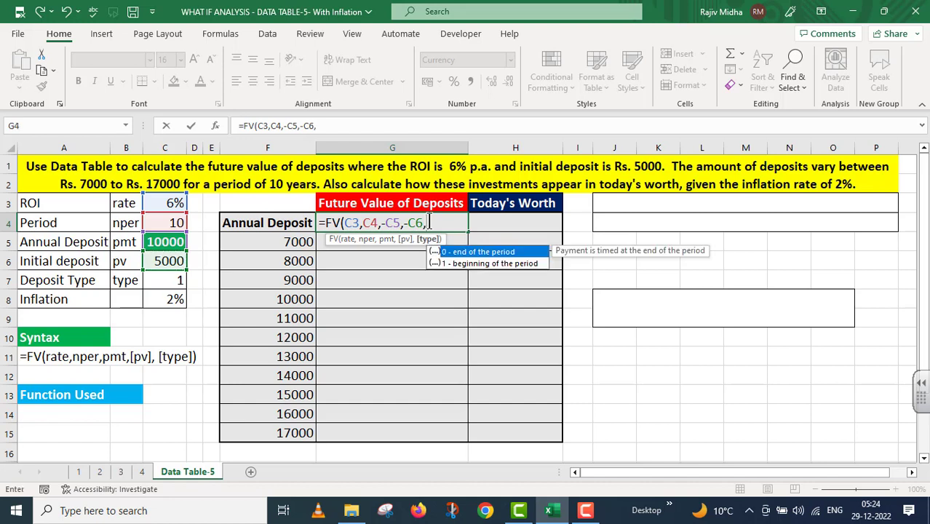
click(173, 279)
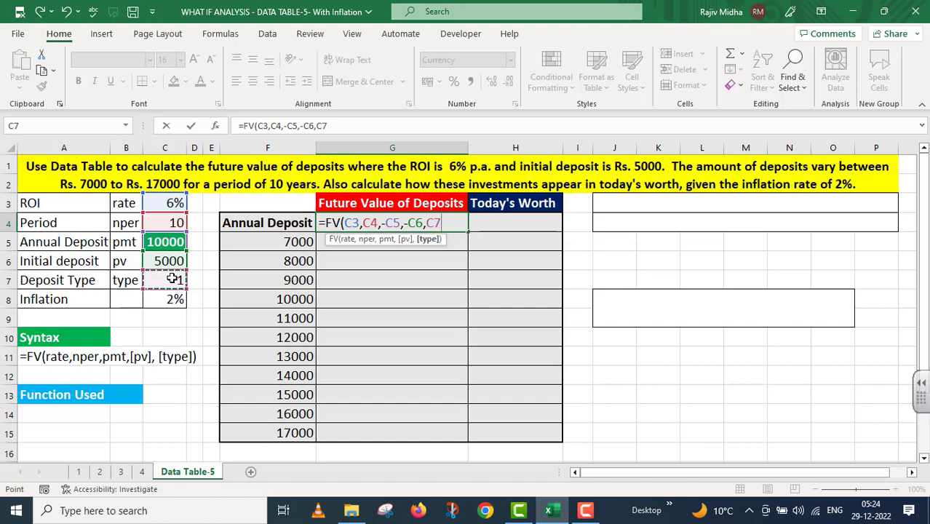
text())
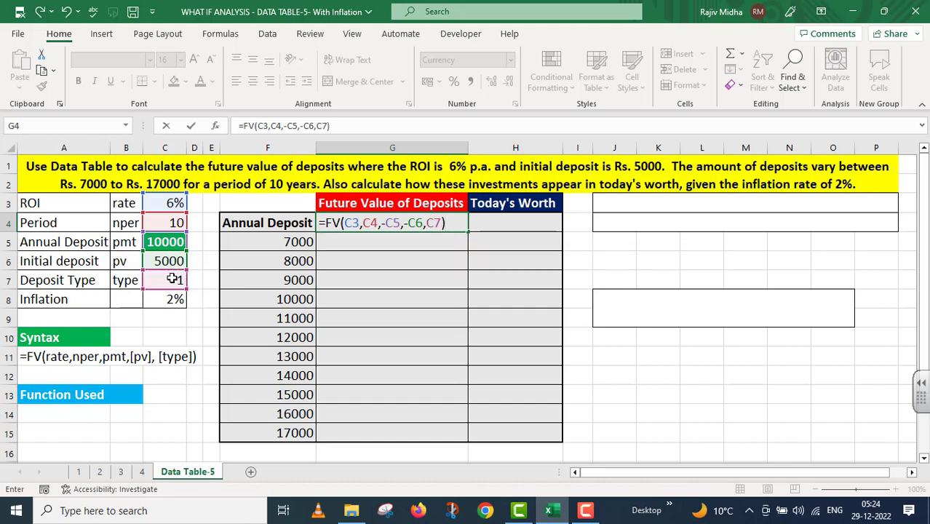
key(Return)
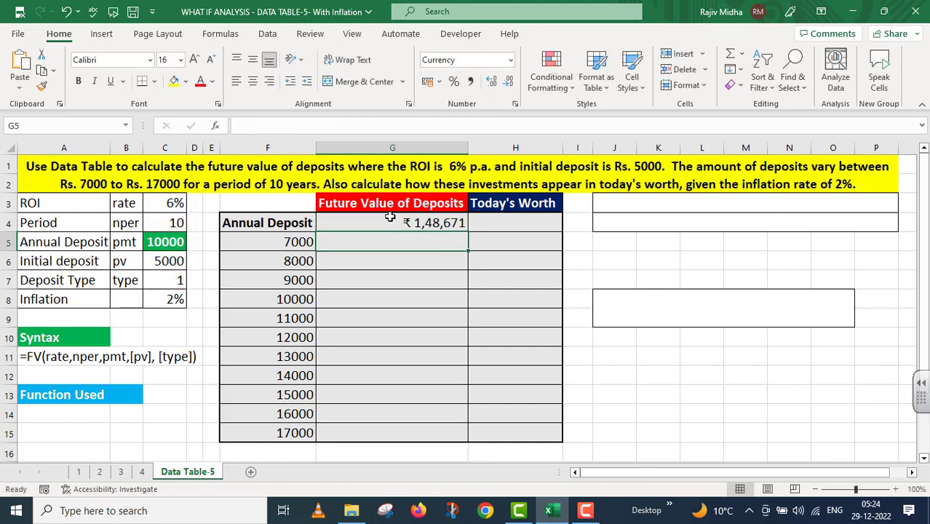
drag(175, 204, 169, 281)
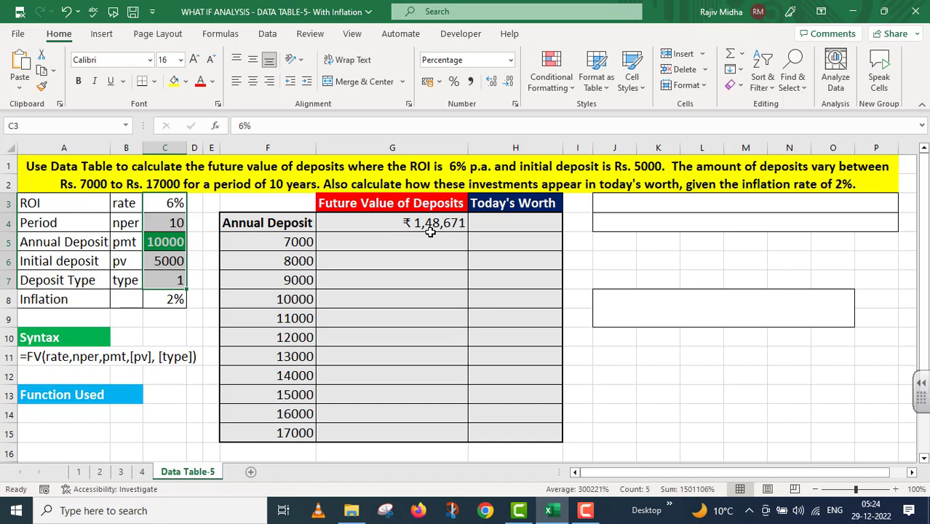
Step: Create a one-variable What-If Data Table on F4:G15 with C5 as the column input cell and no row input cell
drag(258, 223, 412, 429)
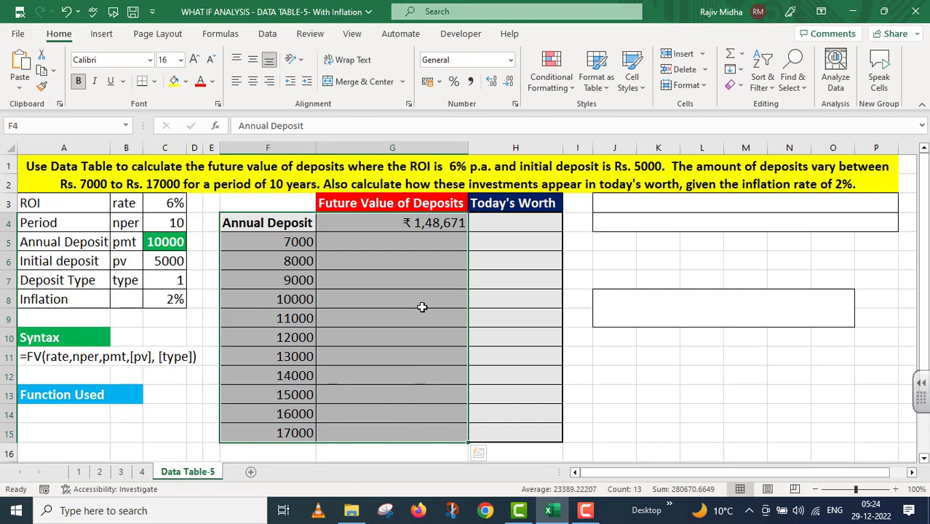
click(267, 36)
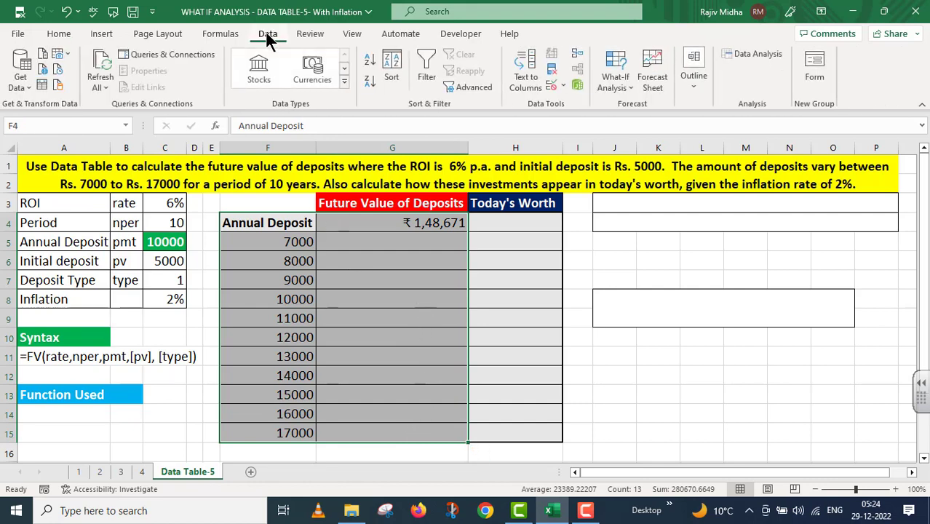
click(632, 92)
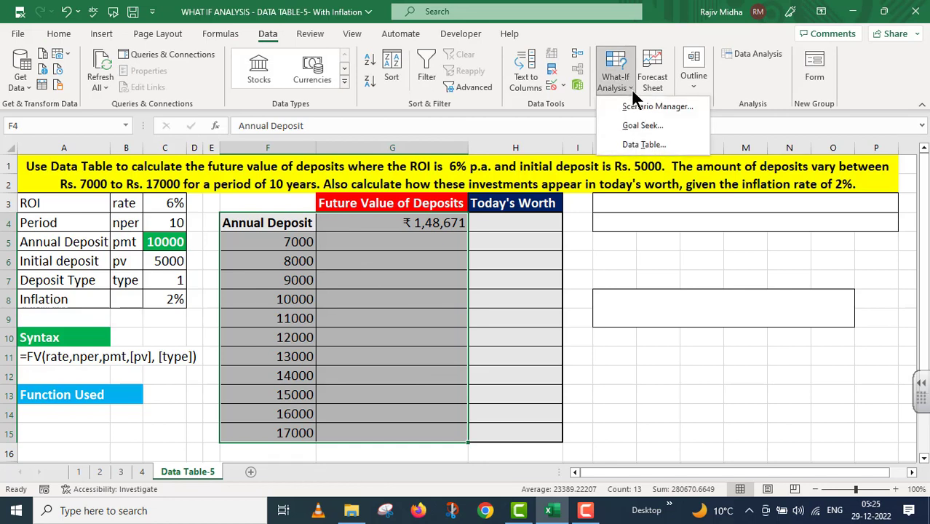
click(641, 144)
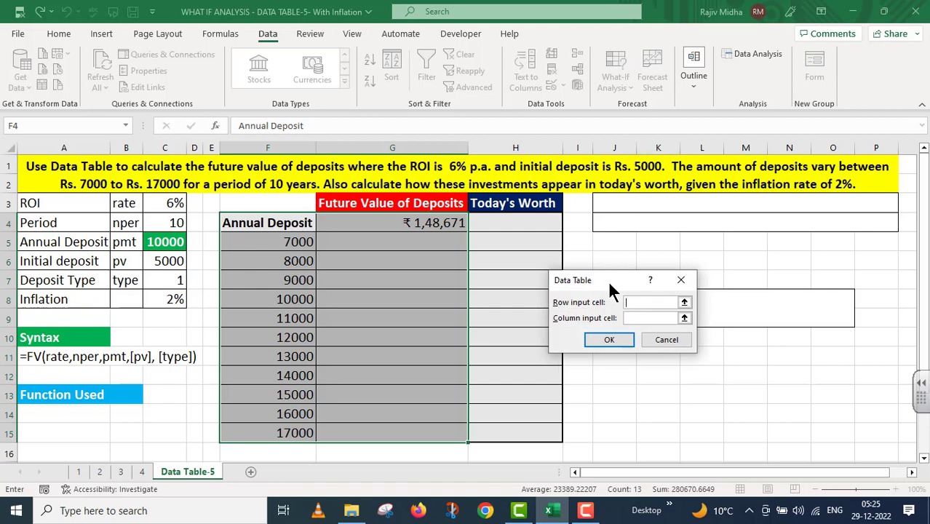
drag(608, 280, 643, 342)
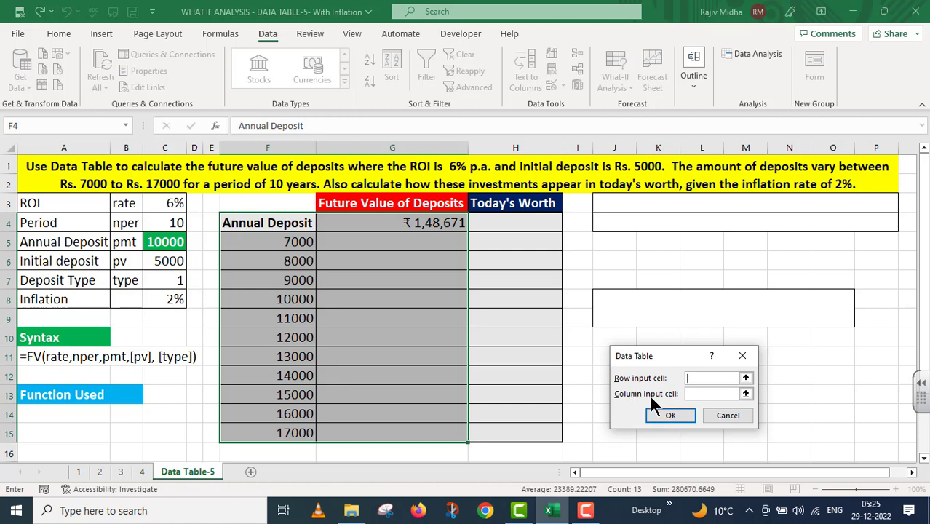
click(694, 393)
click(169, 245)
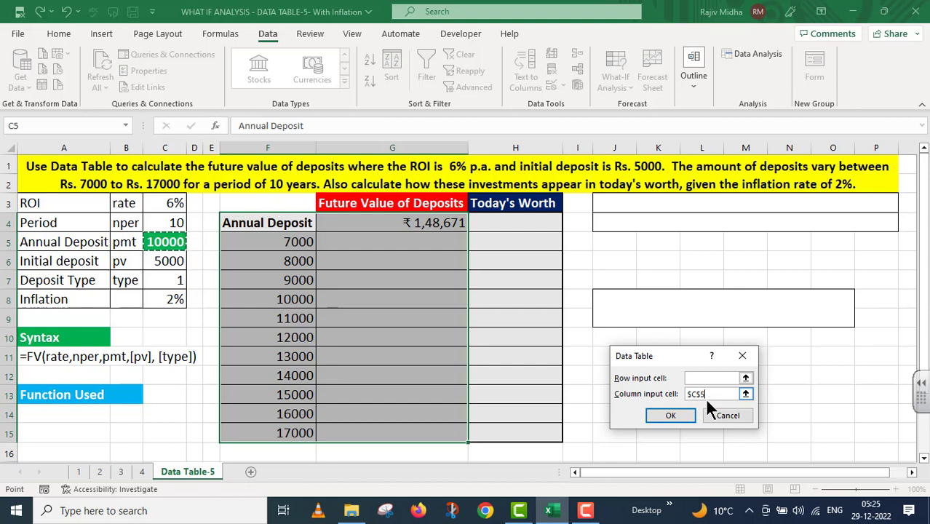
click(670, 413)
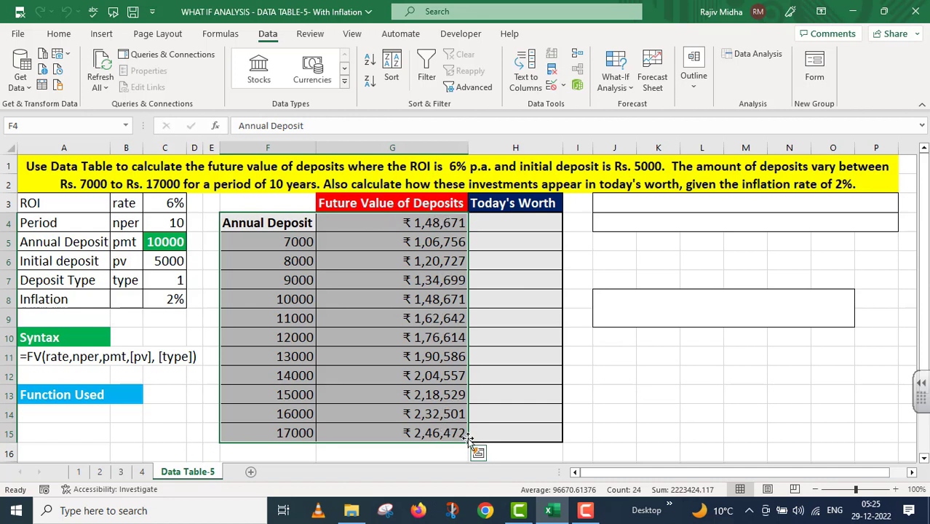
Step: Compare the G4 result for the annual deposit in C5 with the data table's row for the 10000 deposit
click(174, 249)
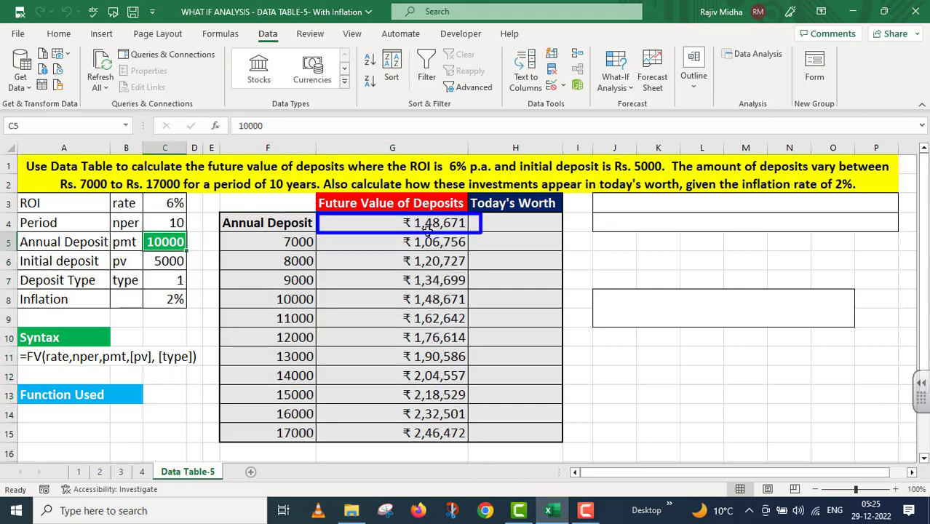
click(450, 225)
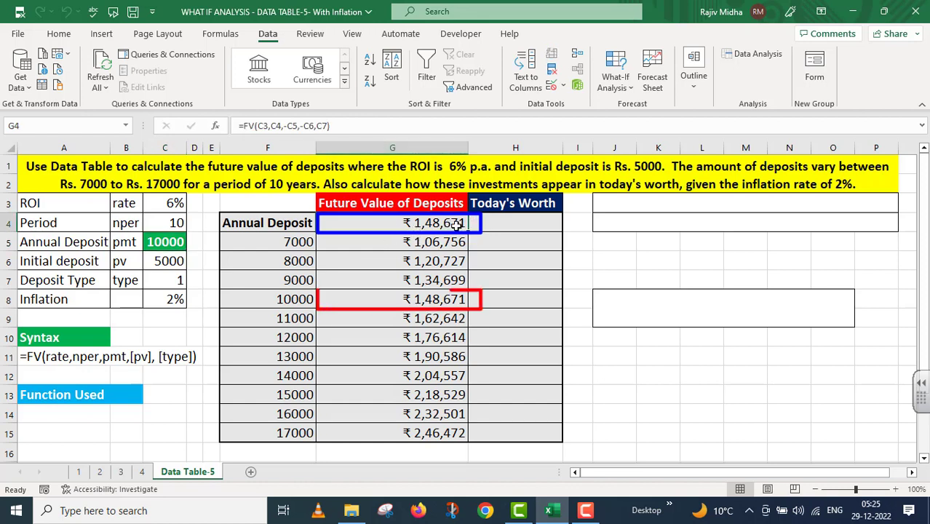
click(341, 300)
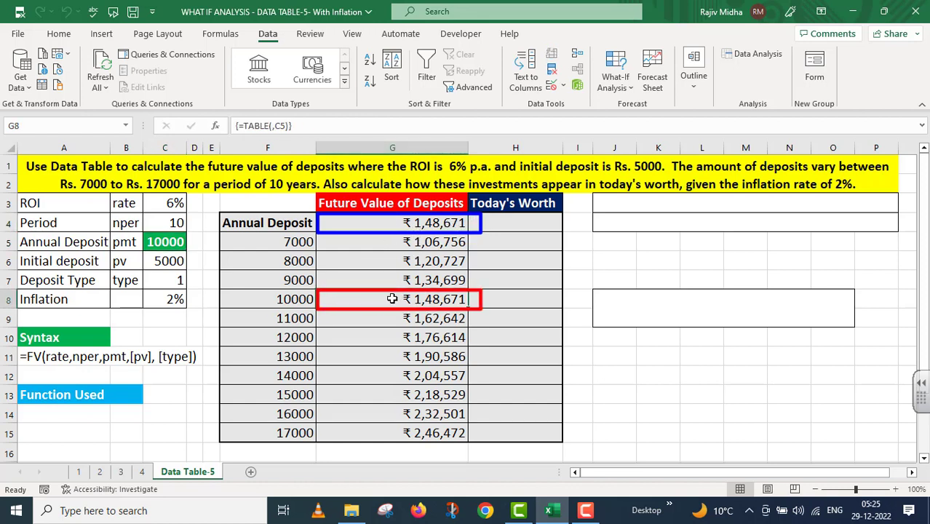
click(281, 300)
click(621, 355)
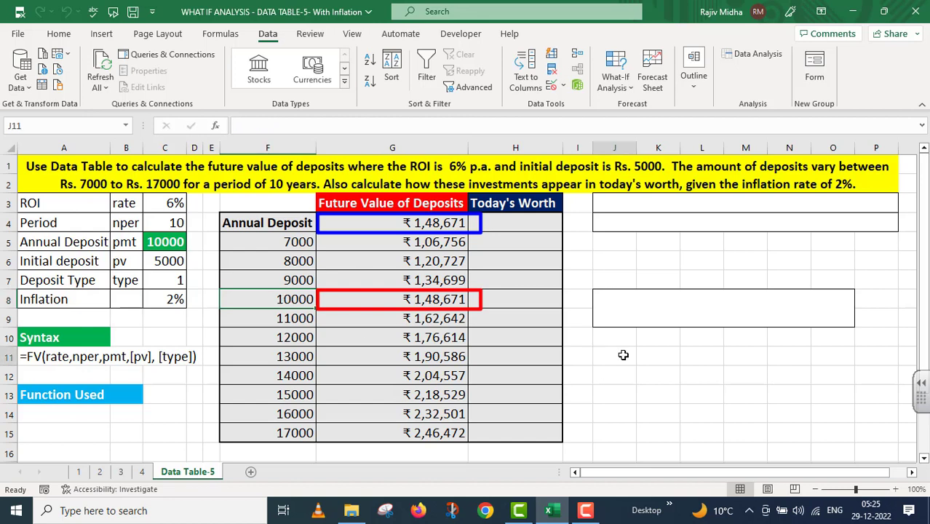
click(297, 302)
click(418, 306)
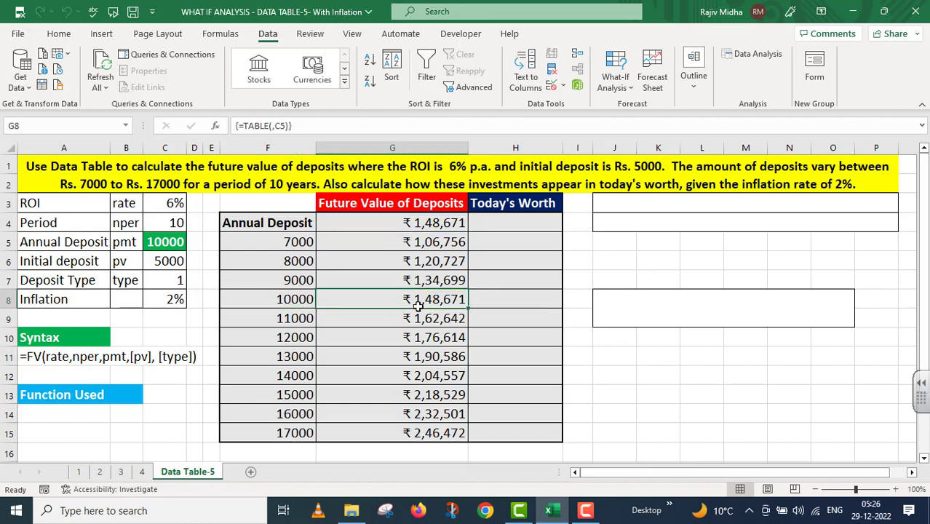
Step: Copy the FV formula from G4 into A14 under Function Used as text: =FV(C3,C4,-C5,-C6,C7)
click(396, 224)
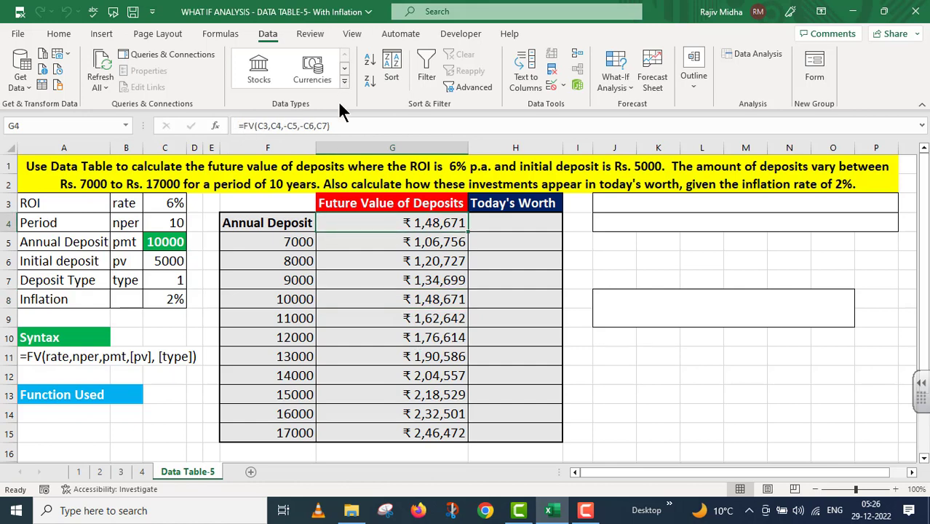
drag(341, 125, 238, 125)
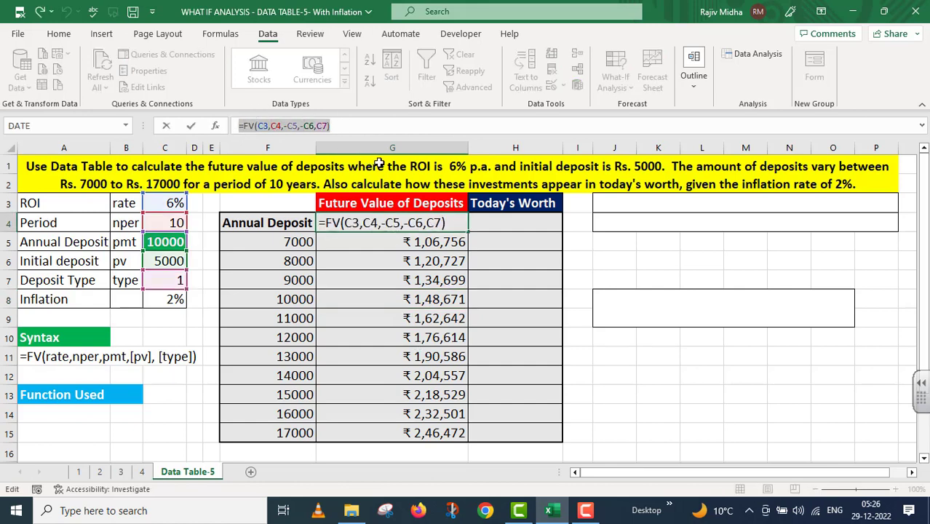
key(Return)
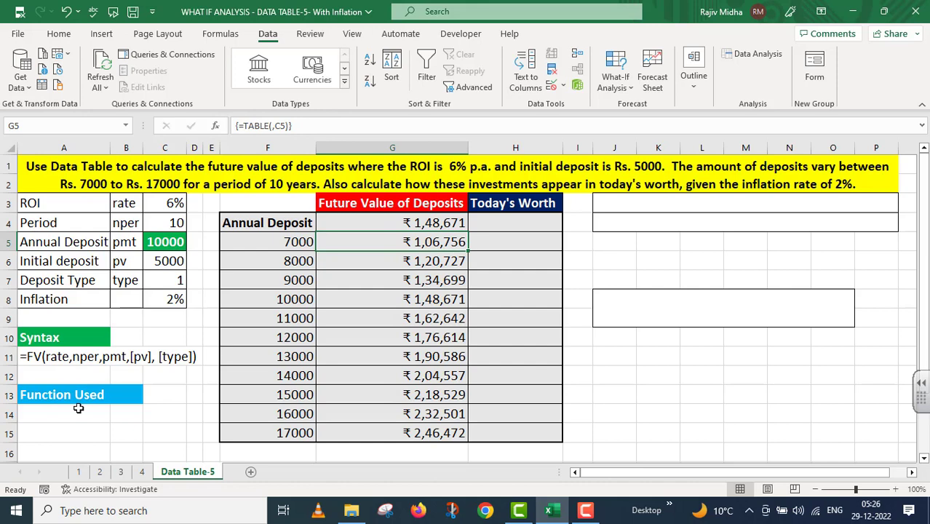
click(37, 415)
key(BackSpace)
key(ctrl+v)
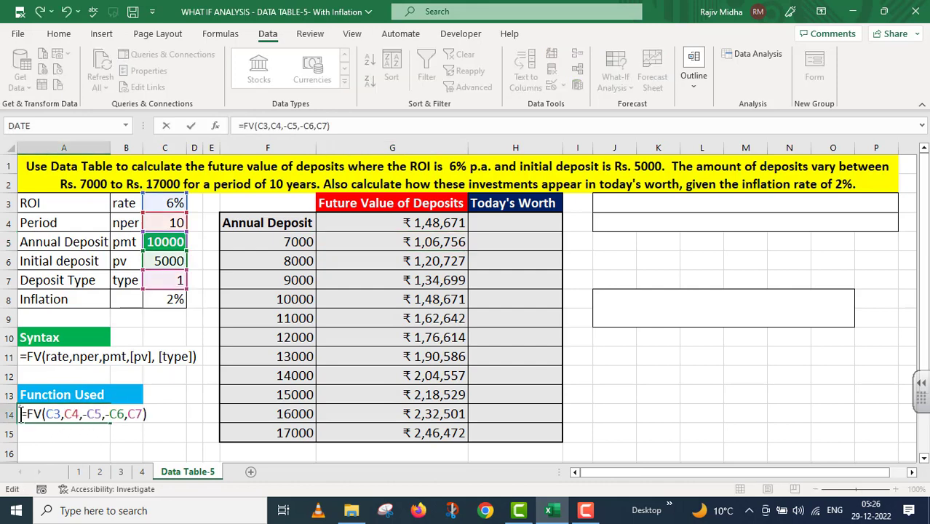
click(657, 394)
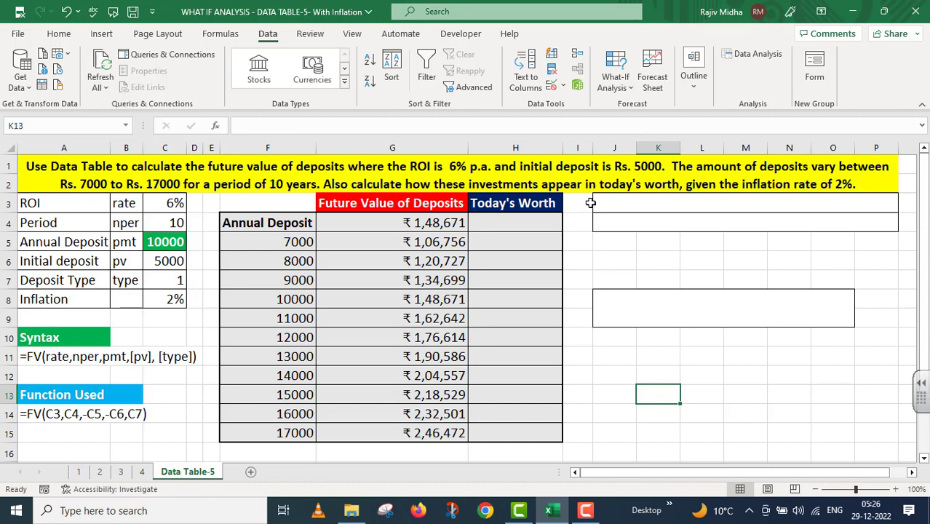
Step: Change the font colour of the today's-worth formula notes in J3 and J4 to black
click(598, 203)
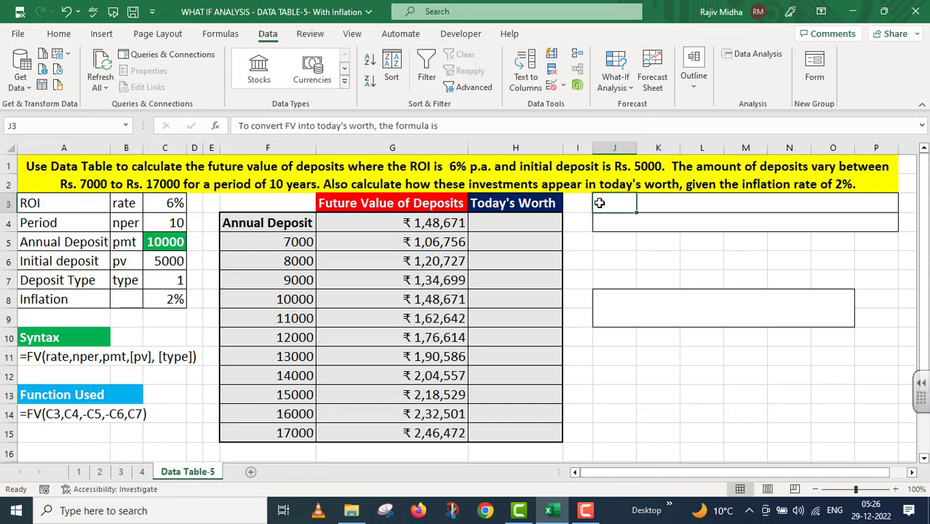
click(58, 33)
click(200, 82)
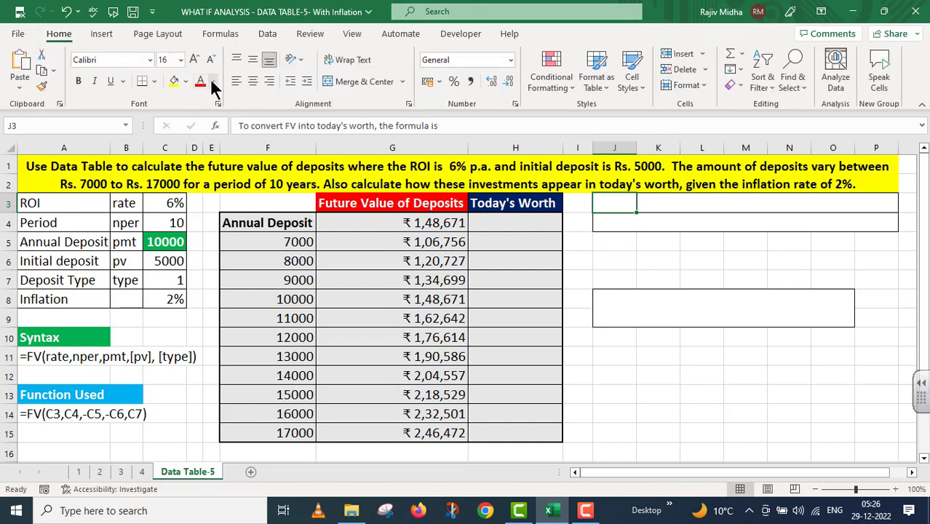
click(658, 279)
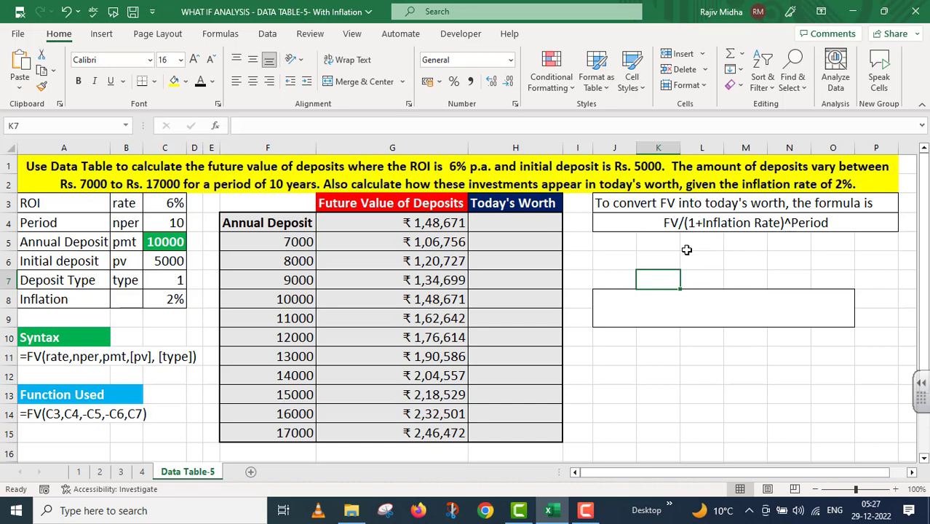
Step: Enter the inflation-adjusted formula =G4/(1+$C$8)^$C$4 in H4 under Today's Worth, with absolute references to inflation and period
click(499, 224)
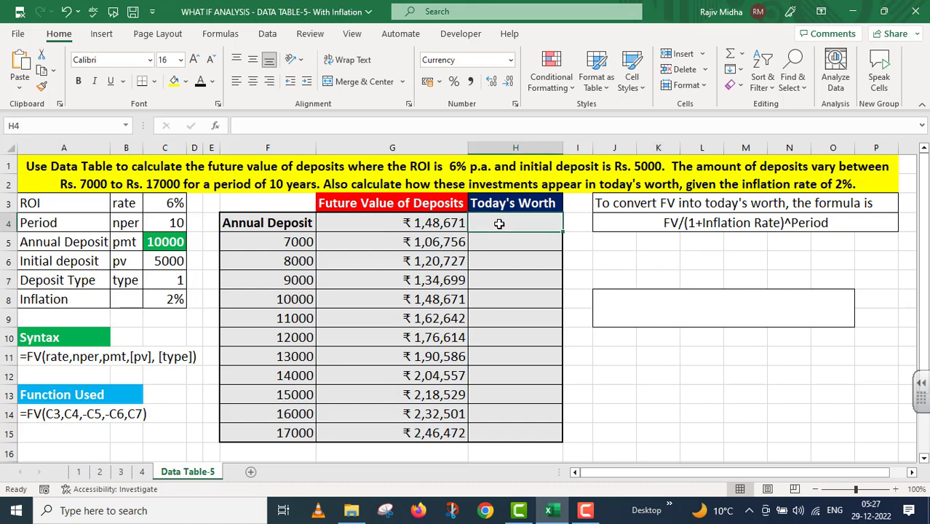
text(=)
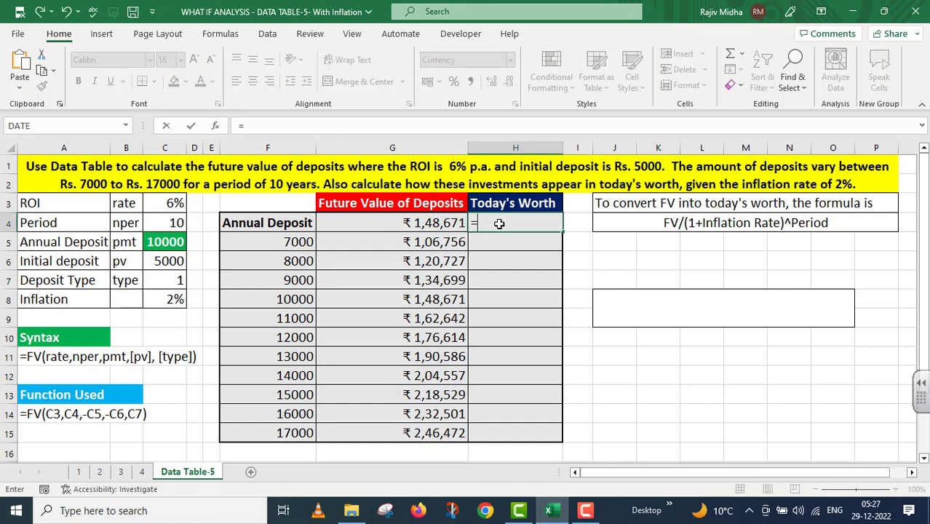
click(439, 223)
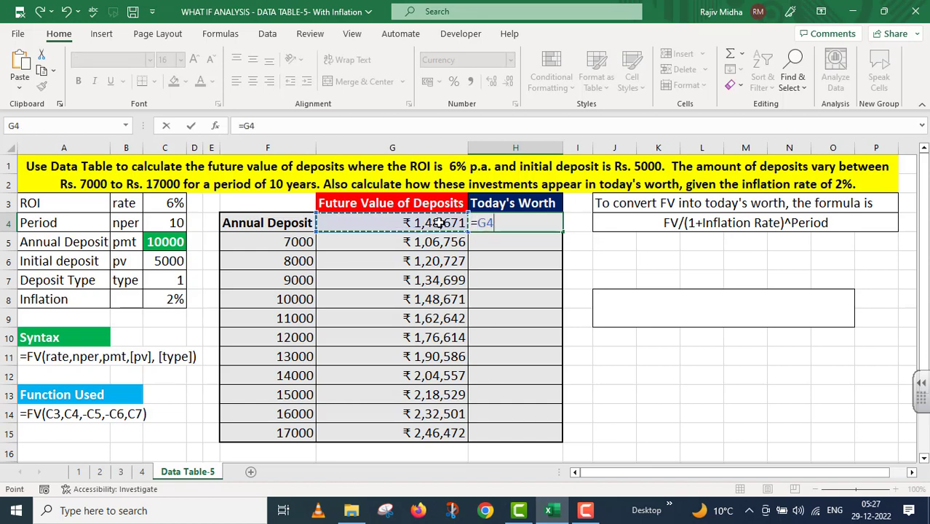
text(/(1+)
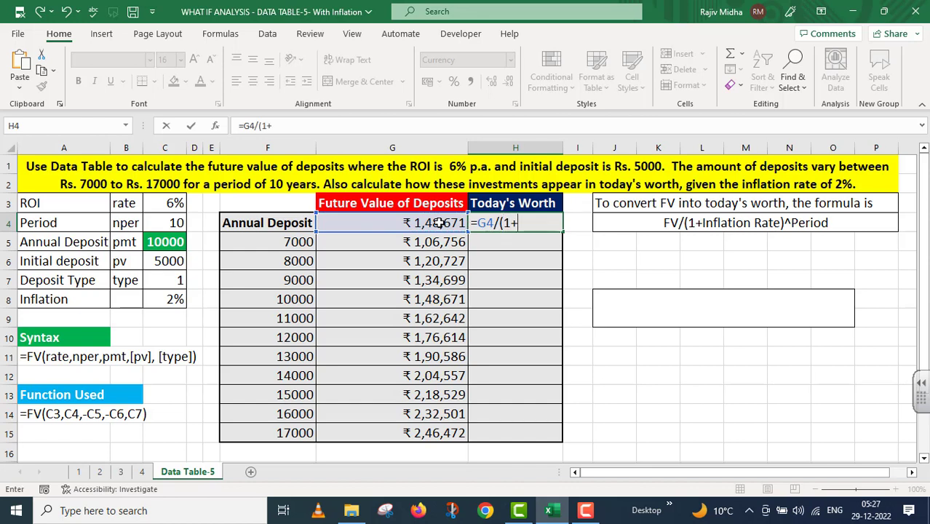
click(163, 299)
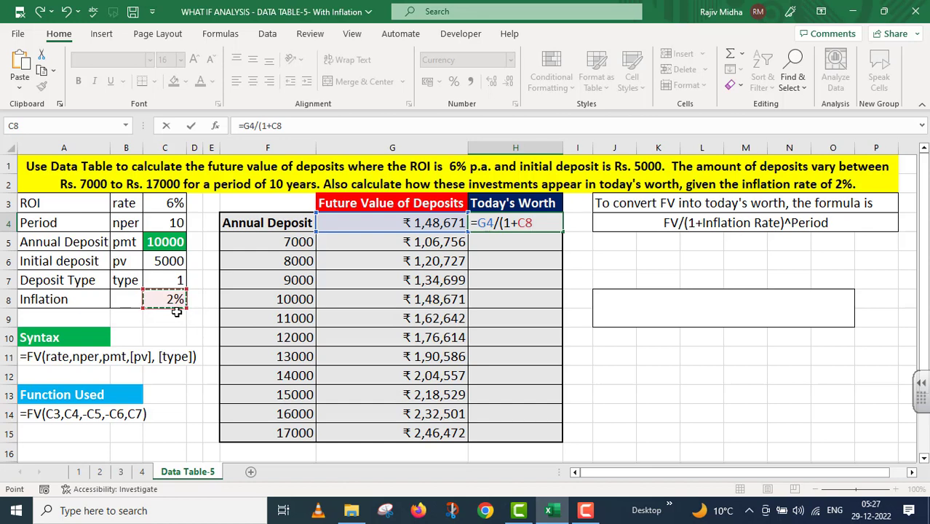
key(F4)
text()^)
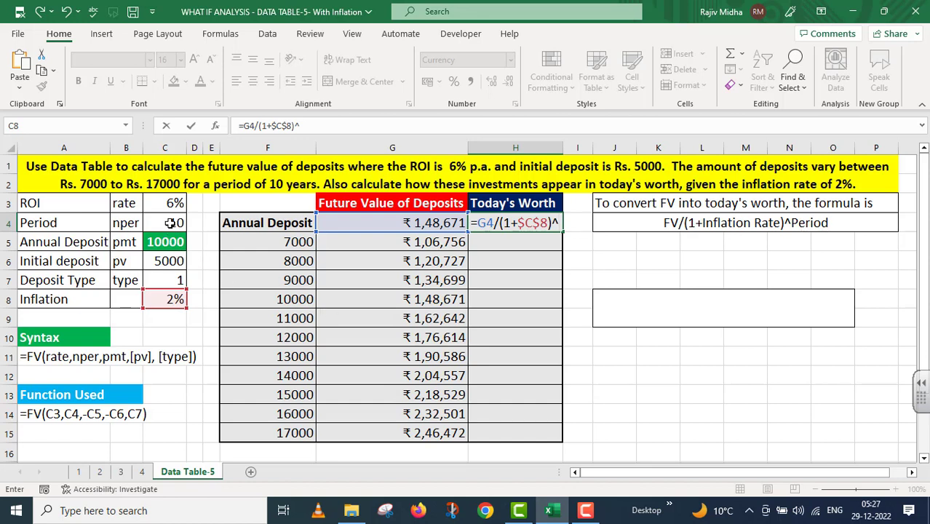
click(169, 226)
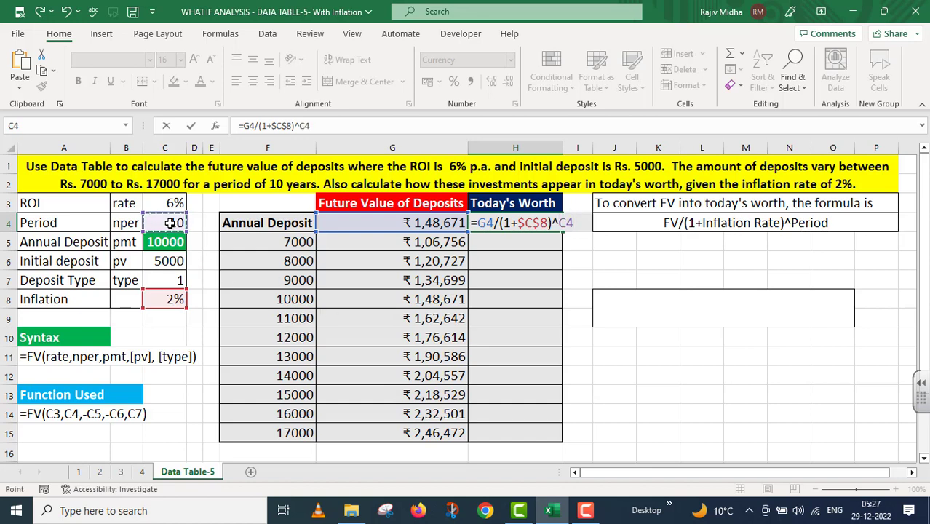
key(F4)
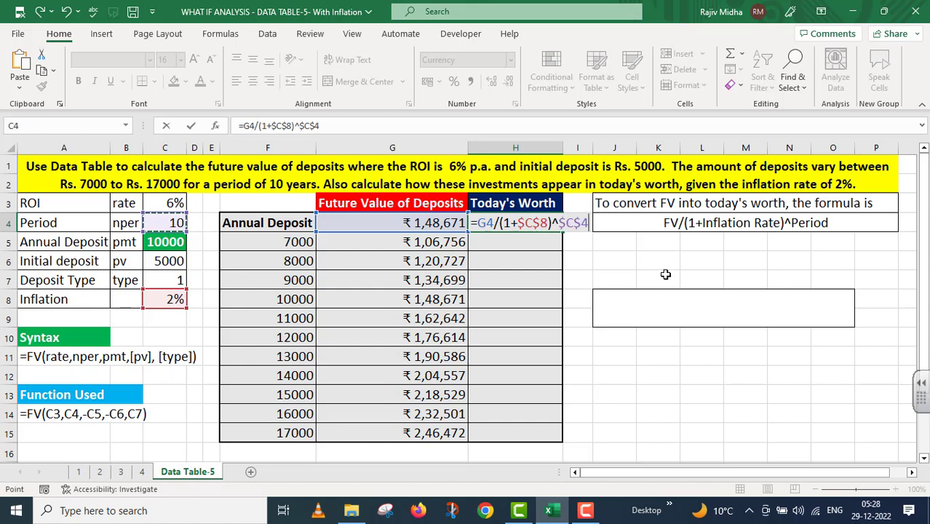
key(Return)
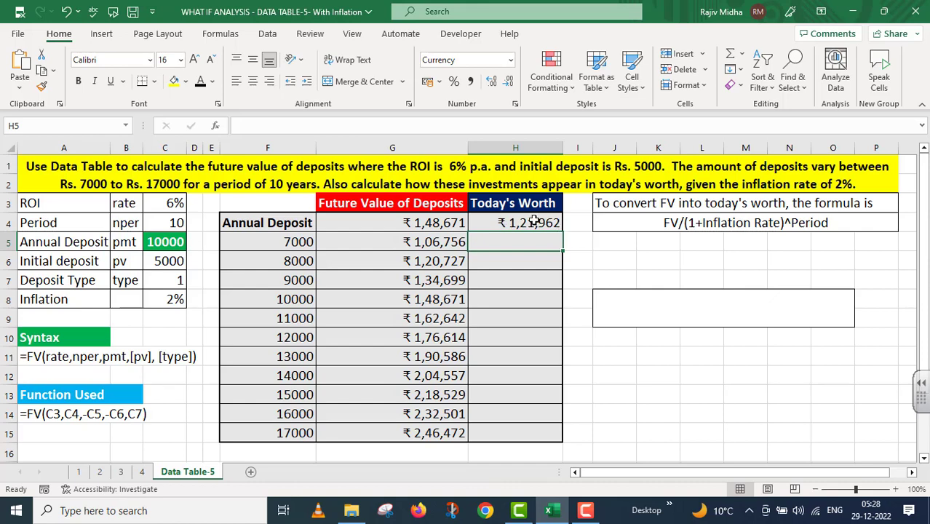
Step: Copy the Today's Worth formula into J6 as text: =G4/(1+$C$8)^$C$4
double_click(616, 258)
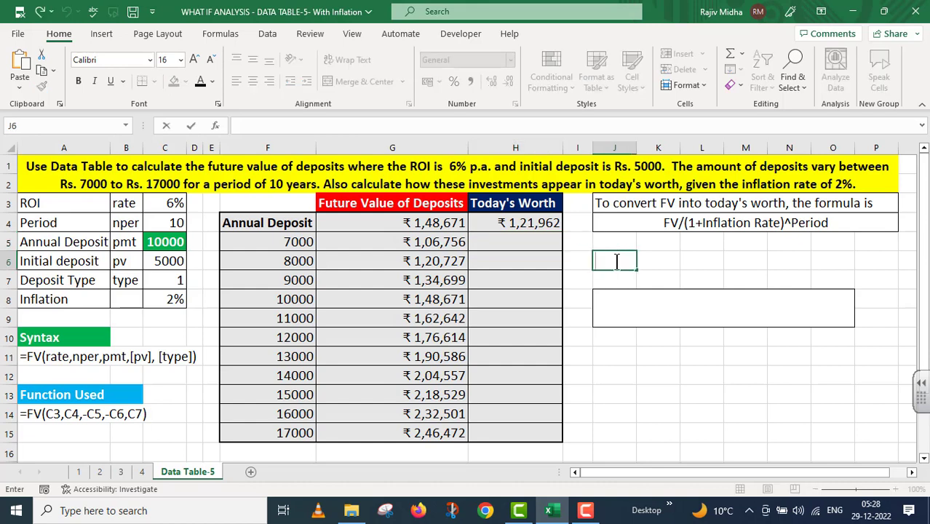
key(ctrl+v)
click(595, 260)
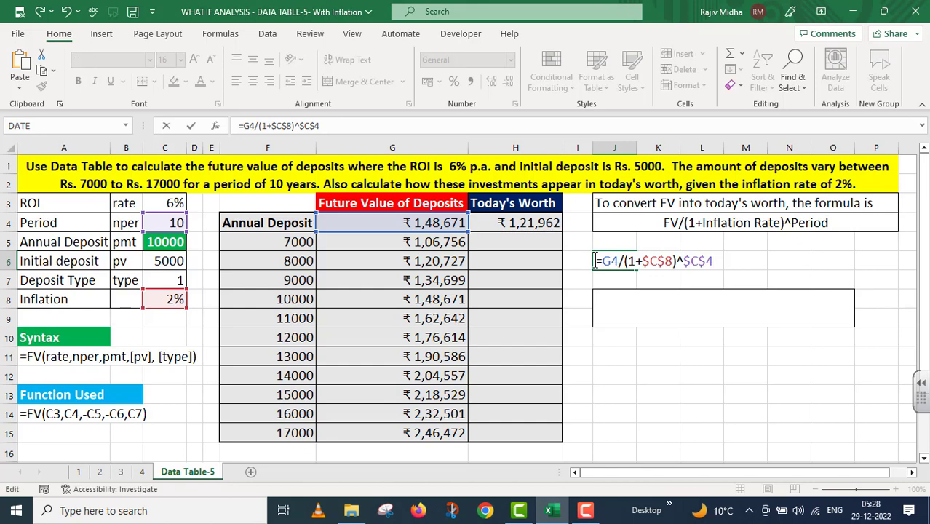
text(')
click(643, 307)
click(657, 355)
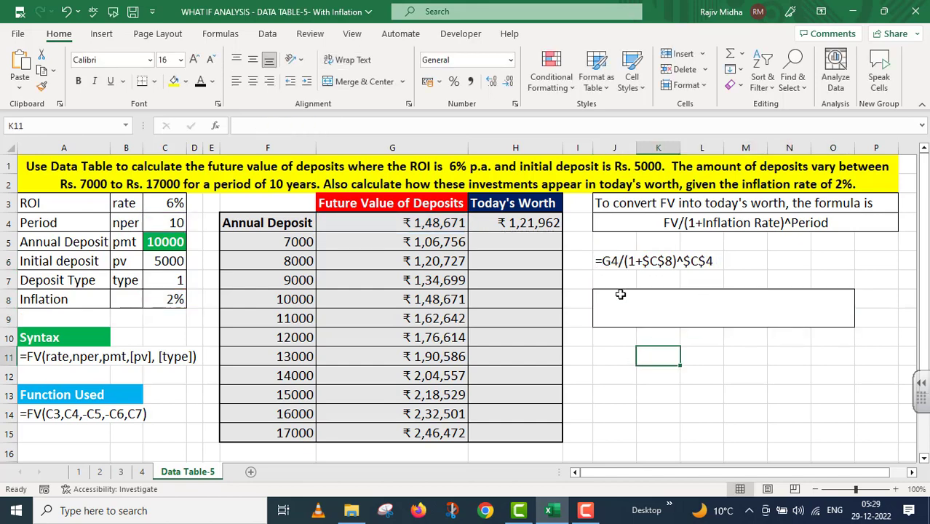
click(619, 286)
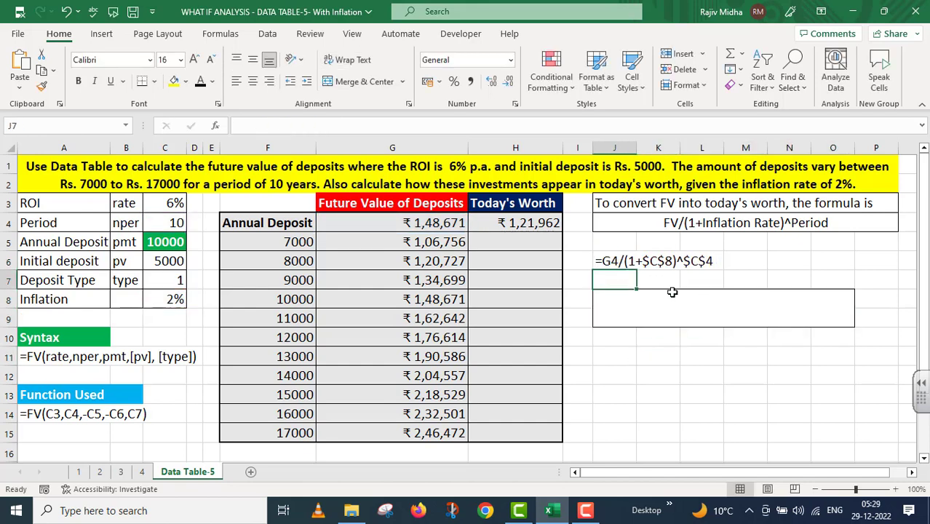
Step: Create a What-If Data Table on F4:H15 with C5 as the column input cell and no row input cell
click(260, 226)
drag(338, 231, 502, 428)
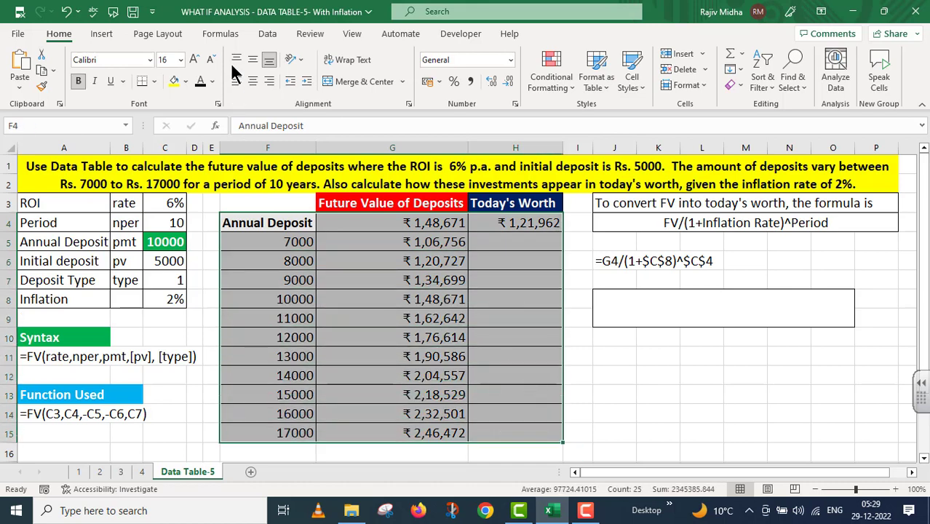
click(268, 34)
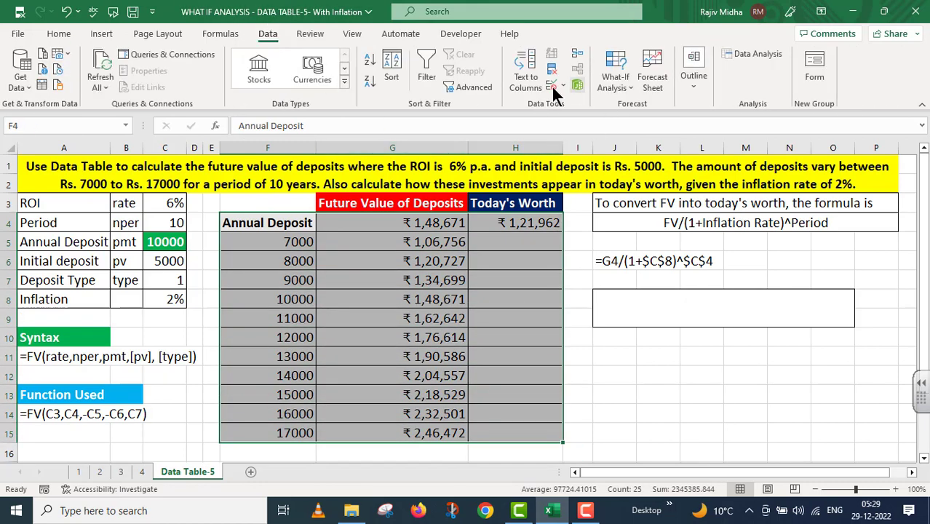
click(630, 82)
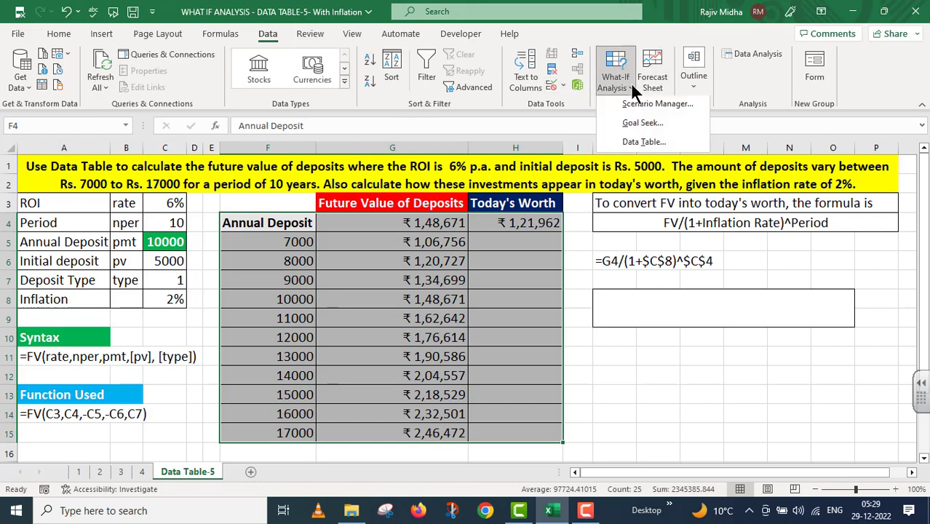
click(632, 144)
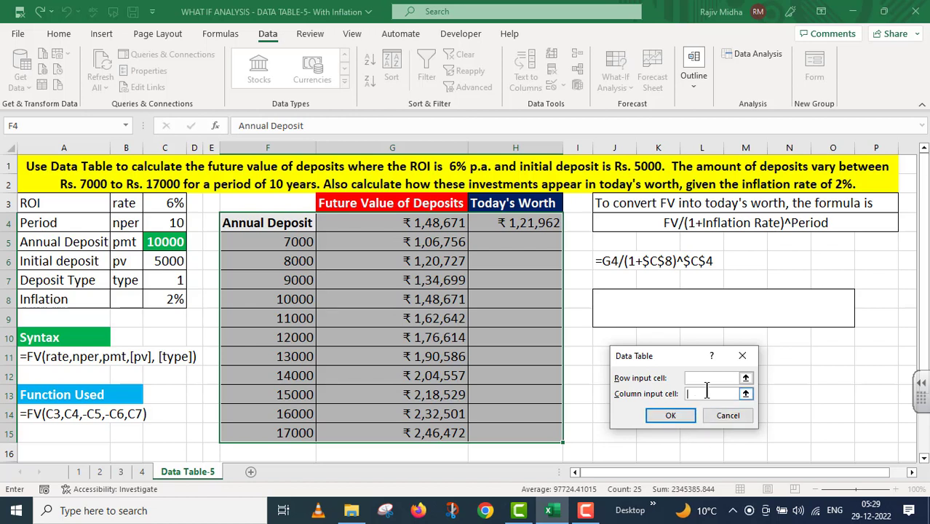
click(168, 242)
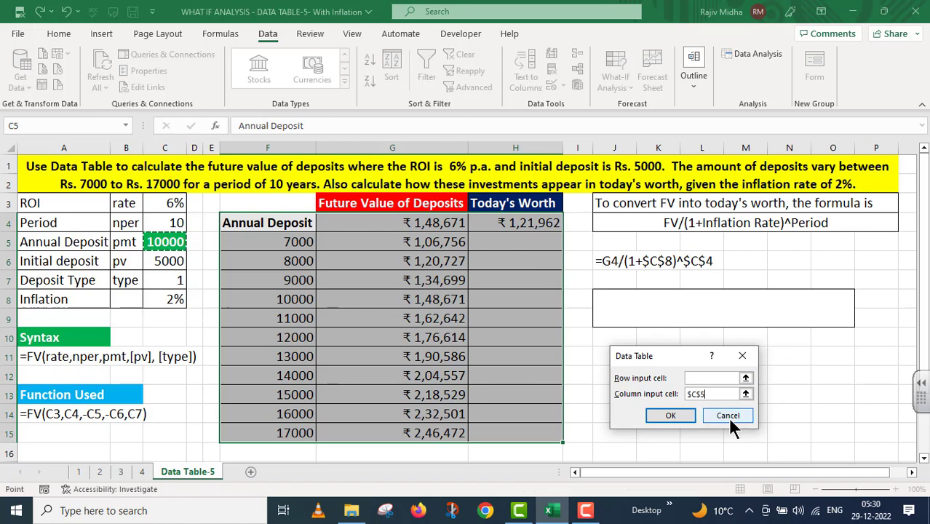
click(669, 417)
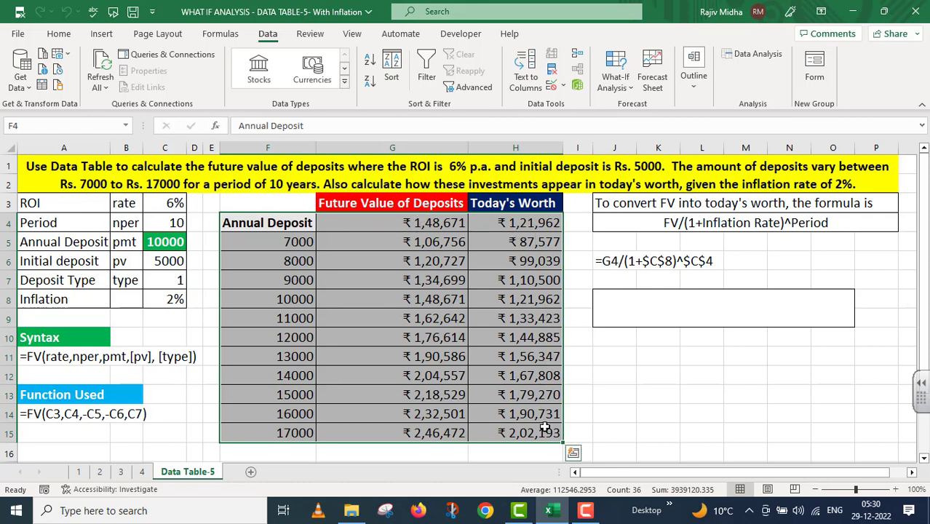
Step: Compare the future value with today's worth for the 10000 deposit in G8:H8
click(615, 392)
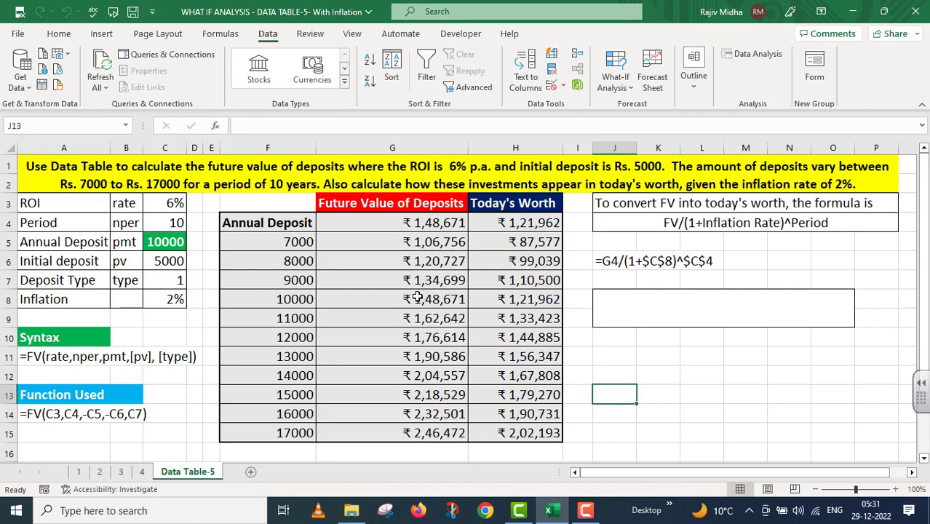
drag(418, 295, 492, 299)
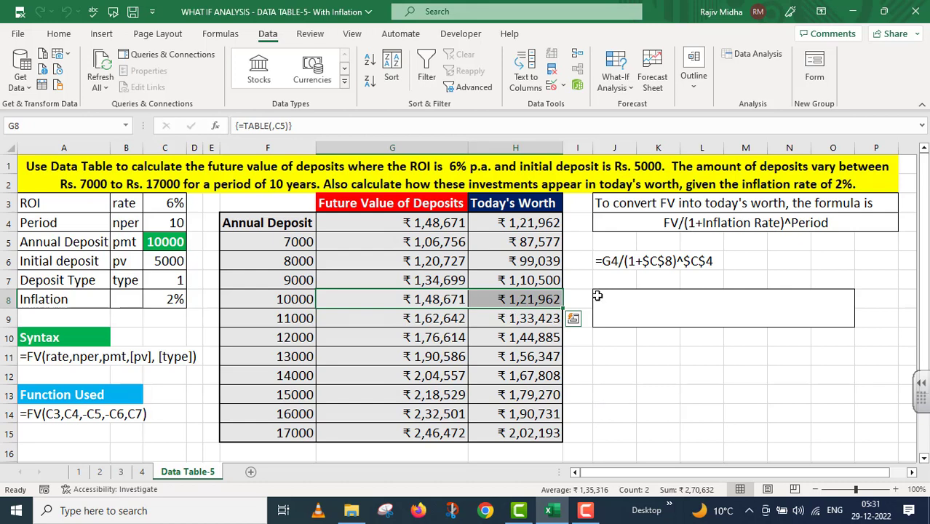
click(629, 354)
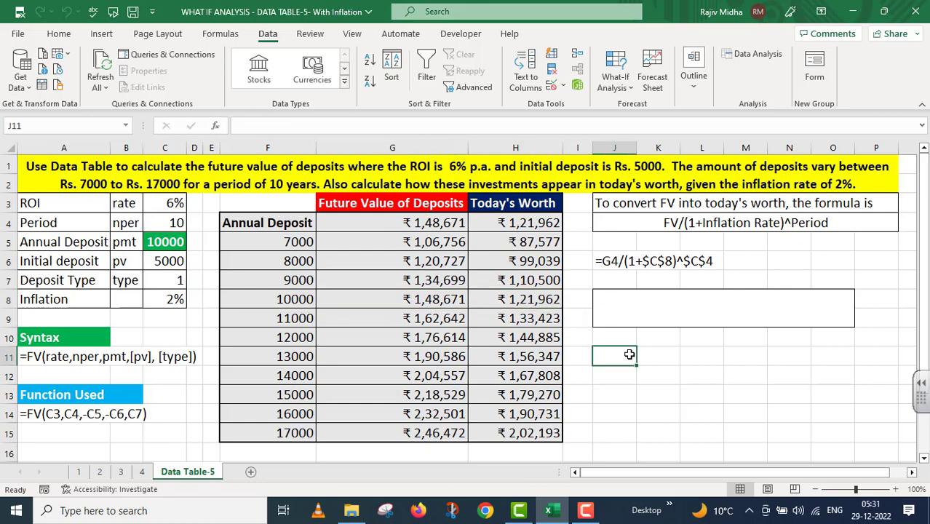